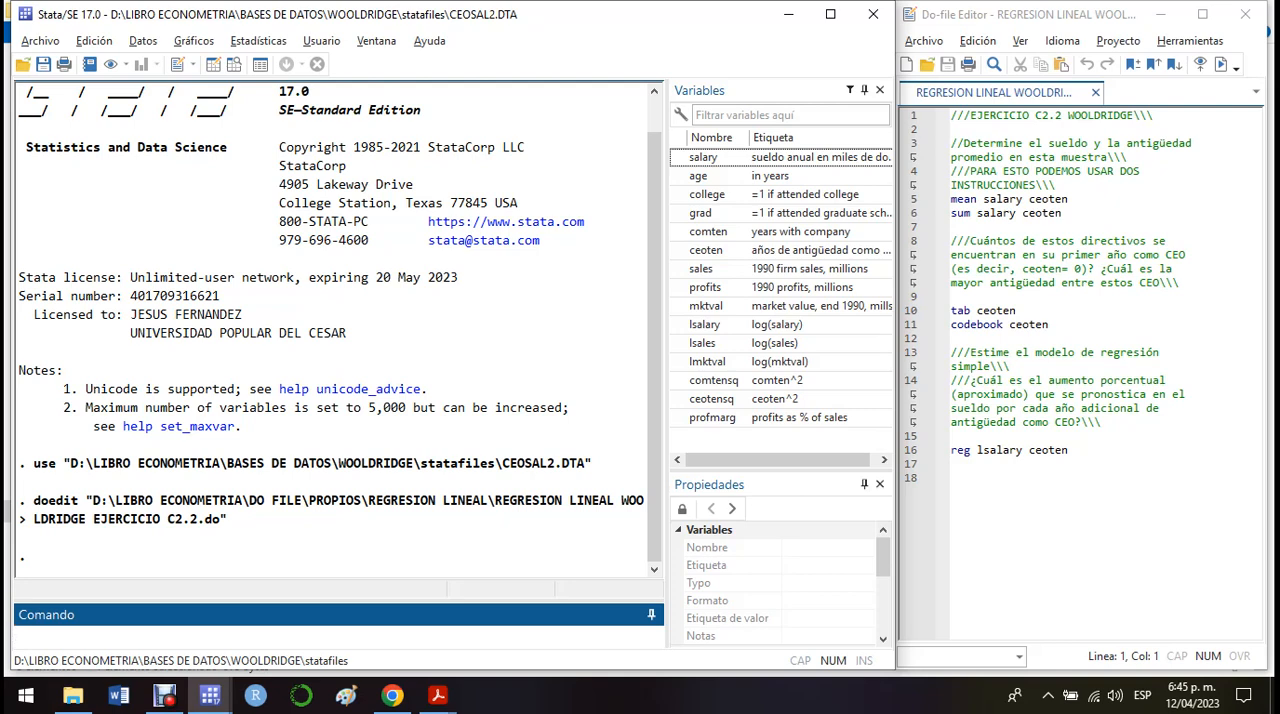
Examine the do-file's first question on average salary and tenure and the mean and sum commands that answer it.
drag(1130, 157, 951, 144)
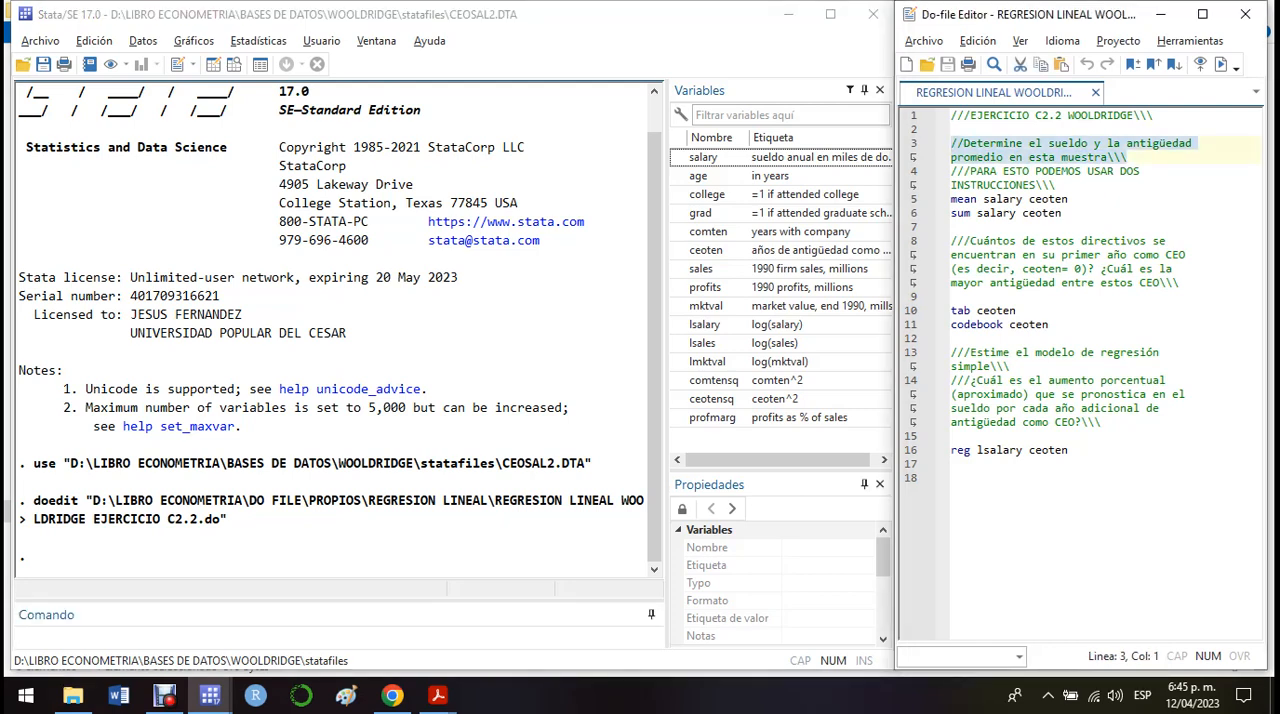
click(1064, 213)
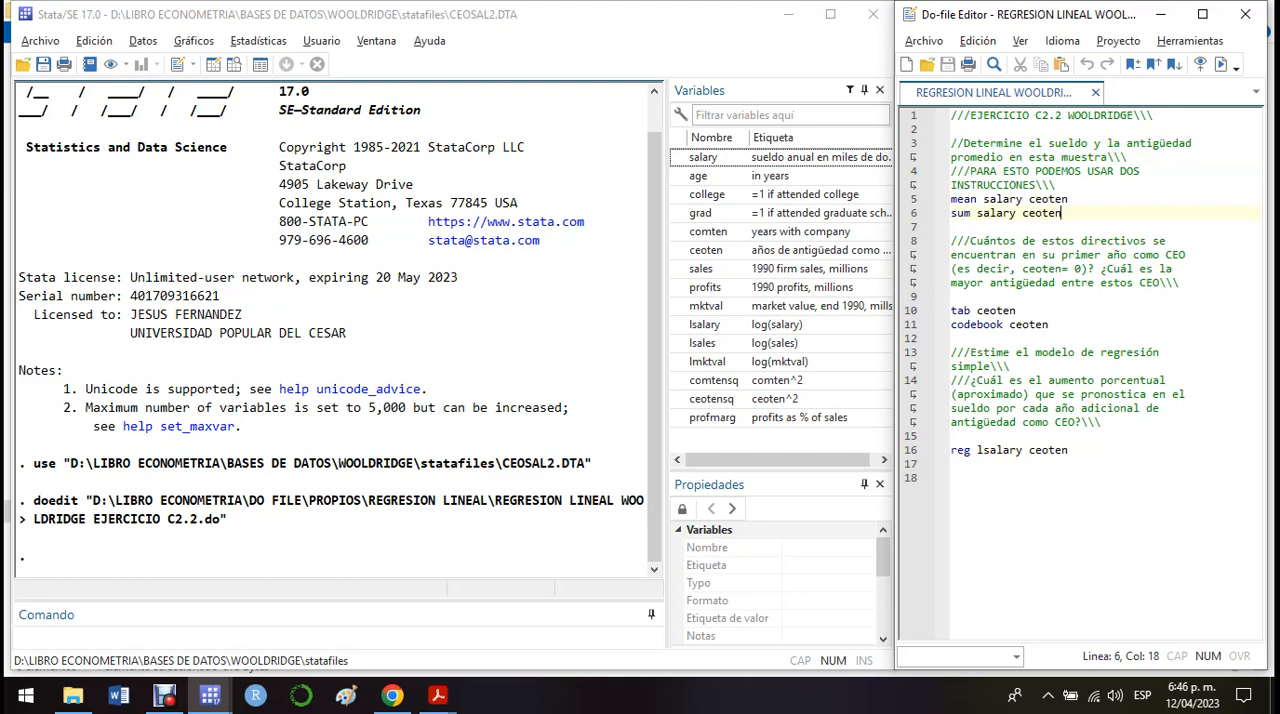
click(1105, 255)
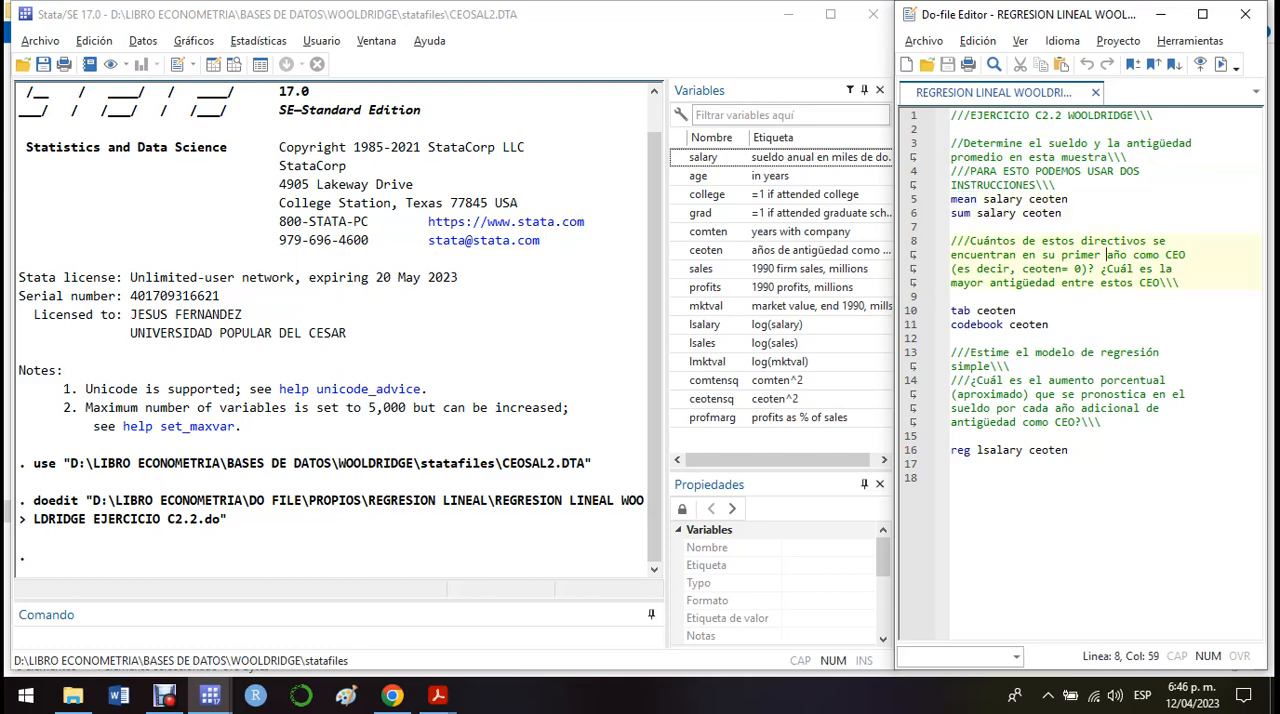
drag(1068, 199, 983, 199)
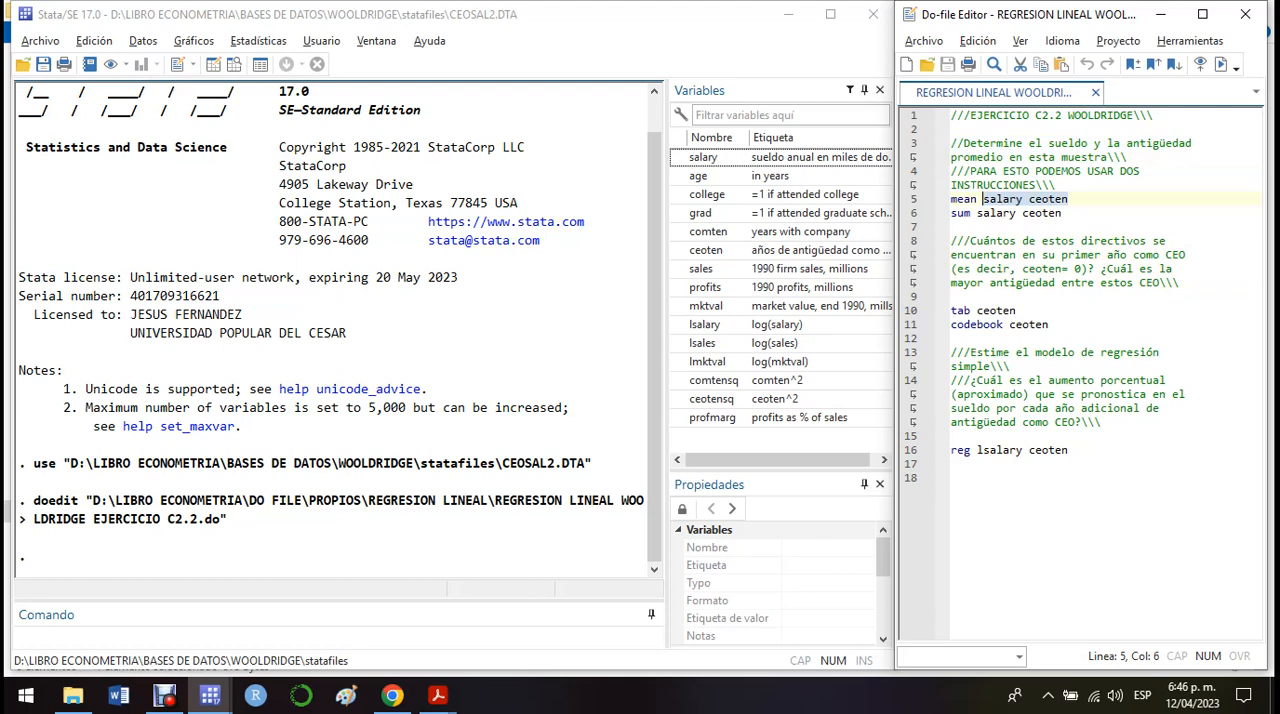
click(1022, 269)
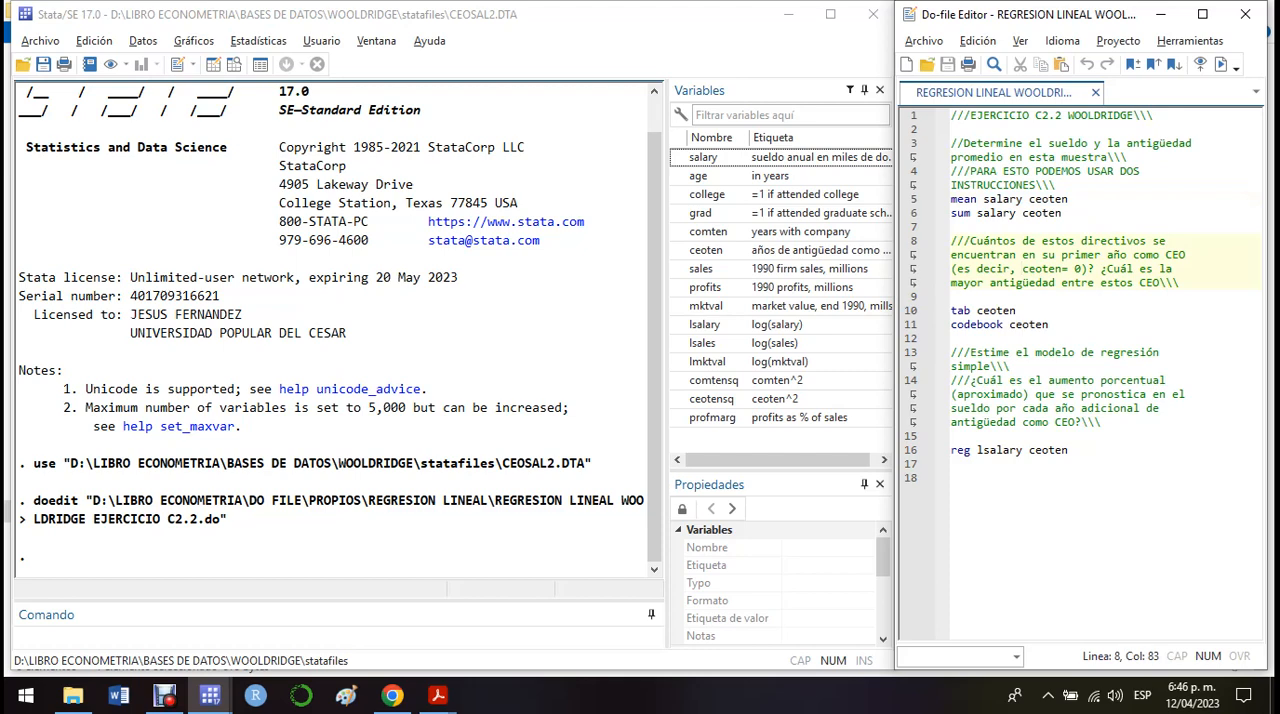
click(1069, 199)
key(shift+Left)
key(shift+Left)
key(shift+Left)
key(shift+Left)
key(shift+Left)
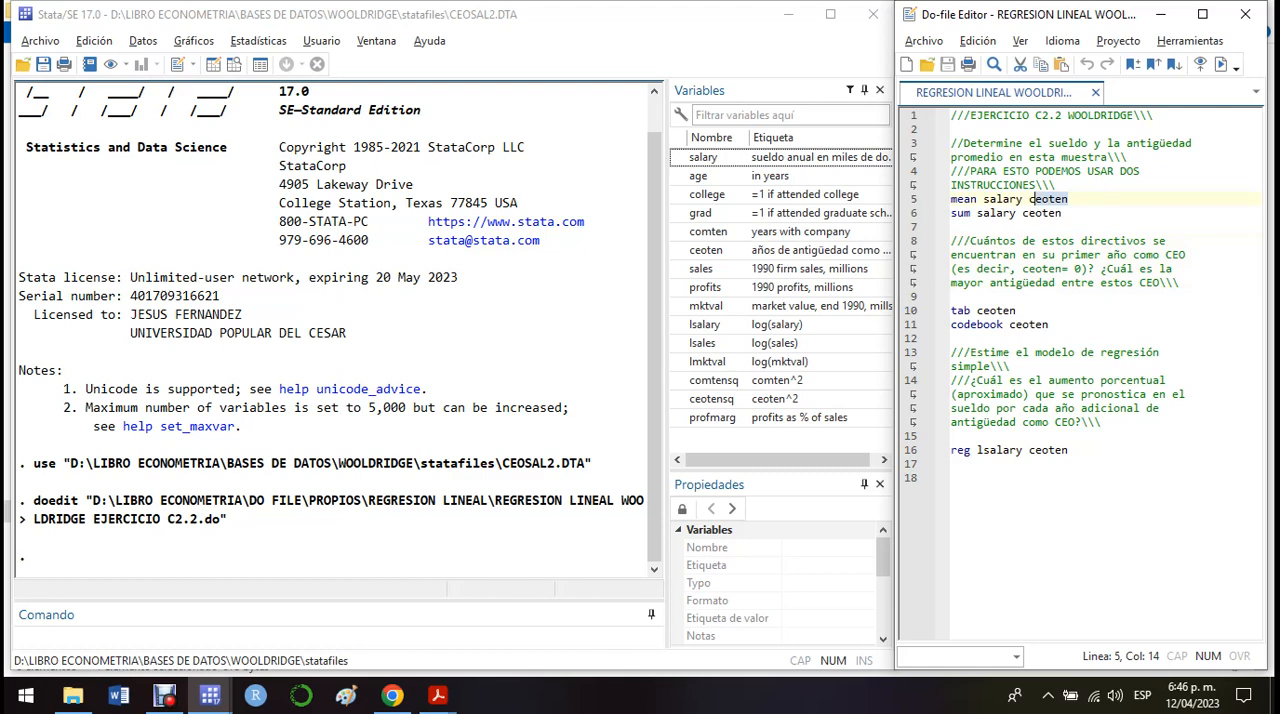
click(1040, 241)
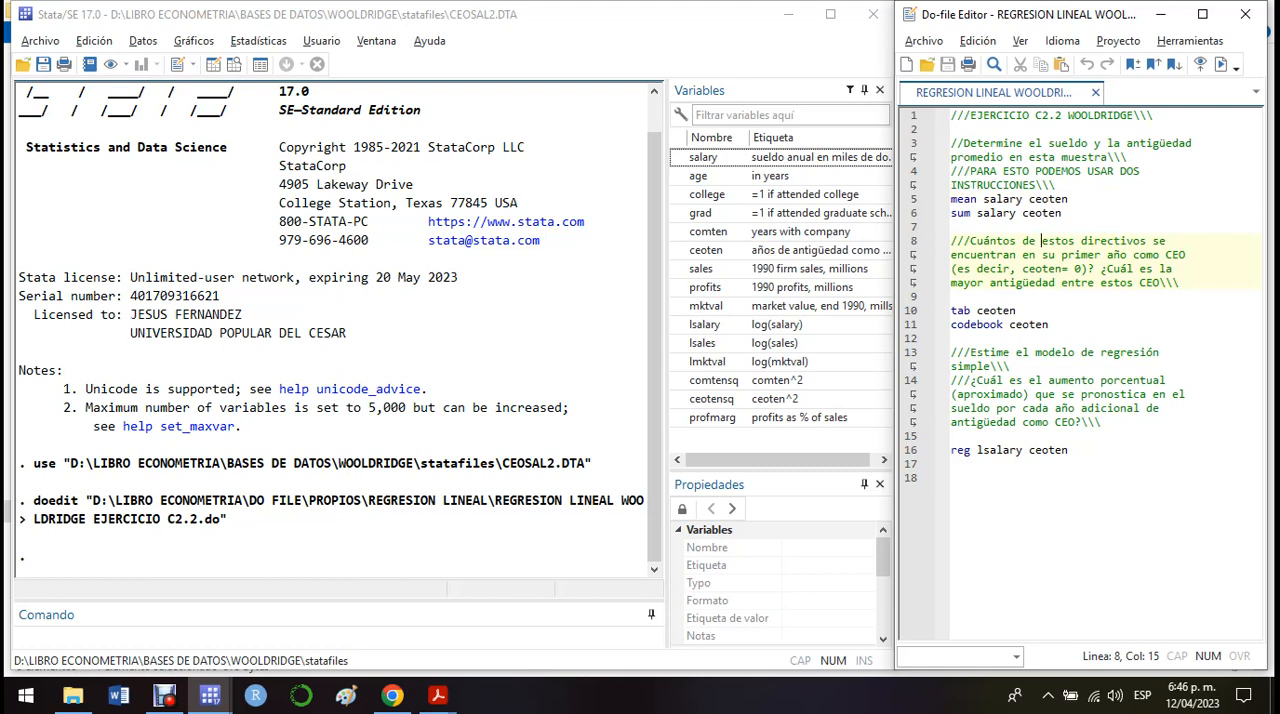
drag(970, 213, 1061, 213)
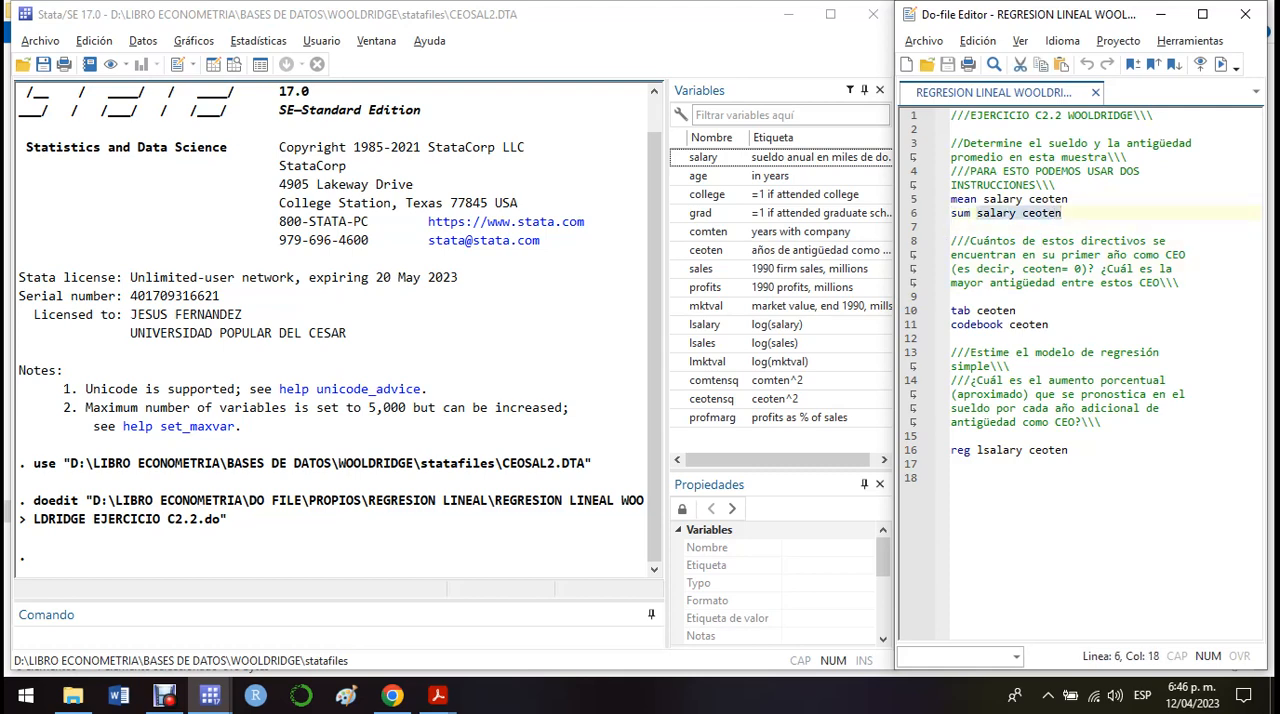
click(1062, 213)
Run only the mean salary ceoten line and review the salary confidence interval and the ceoten mean.
triple_click(1000, 199)
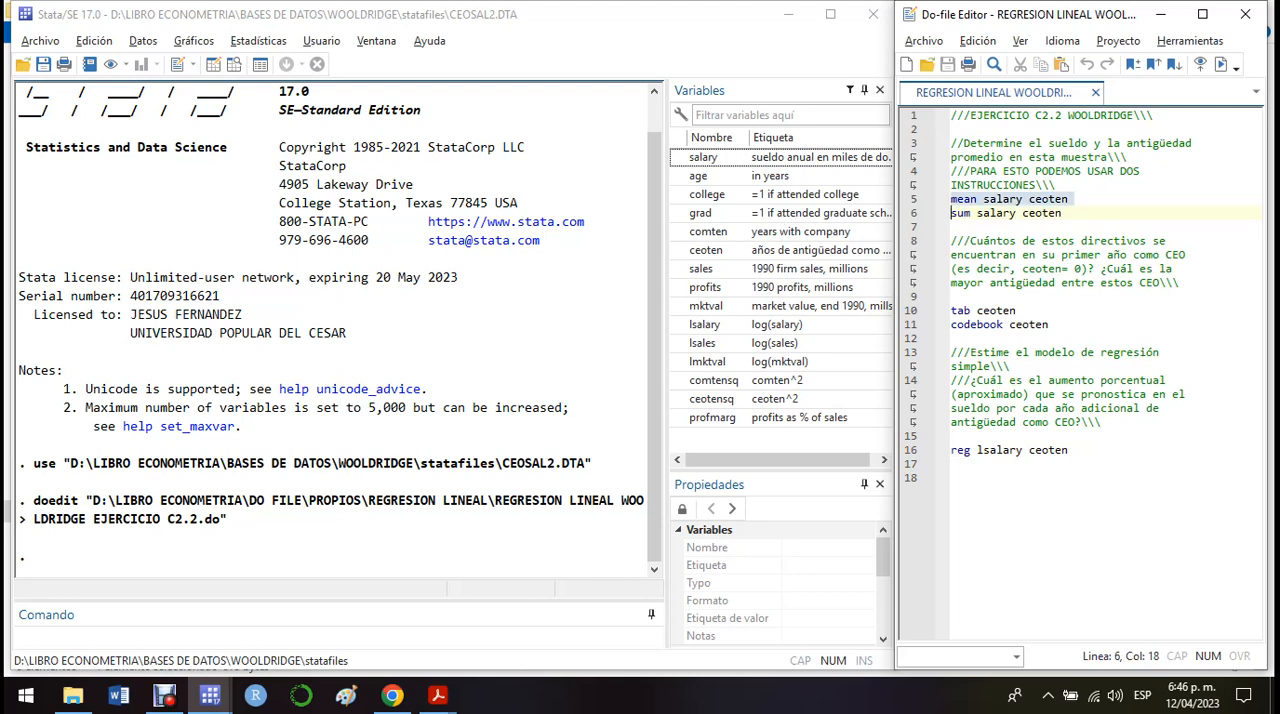
click(1221, 64)
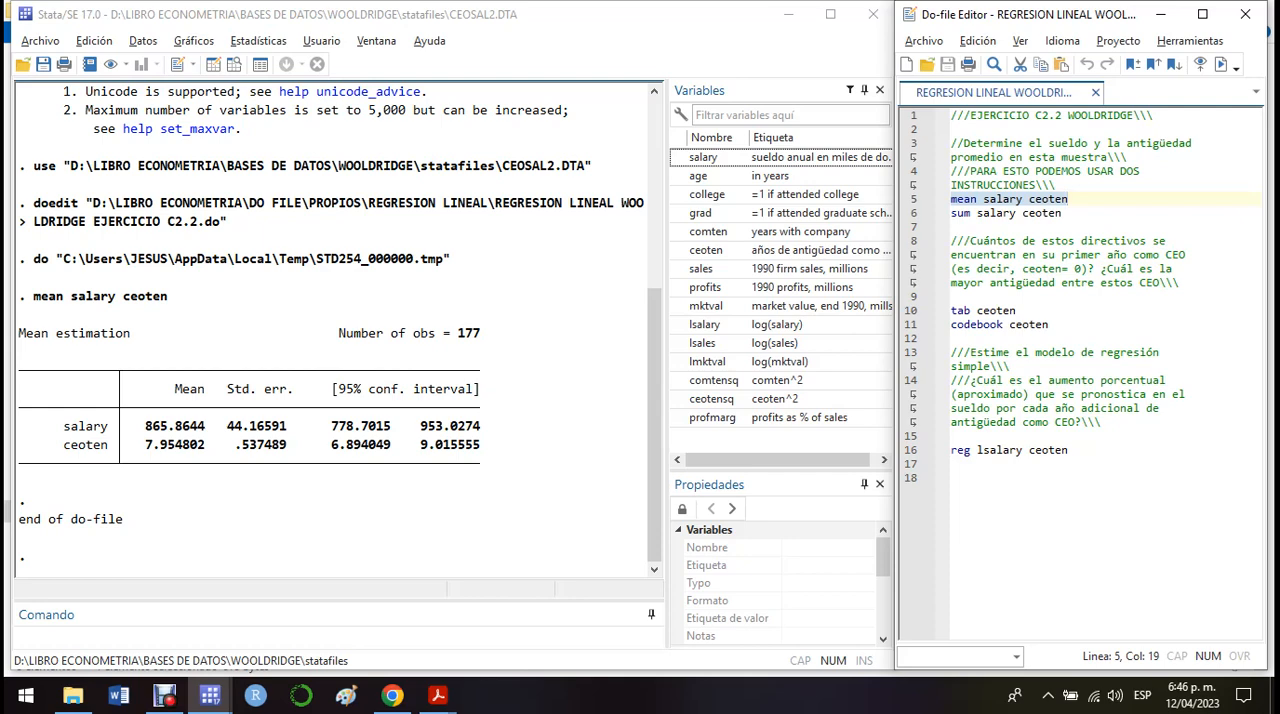
drag(325, 426, 480, 426)
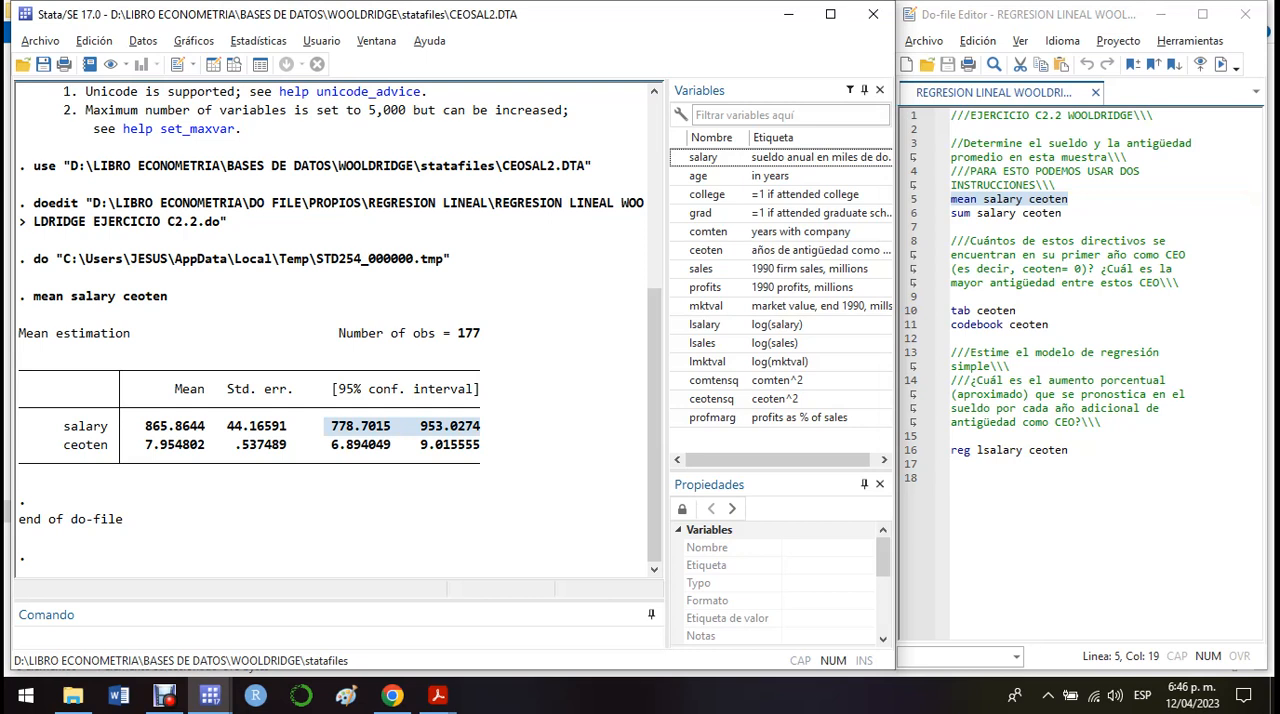
click(482, 430)
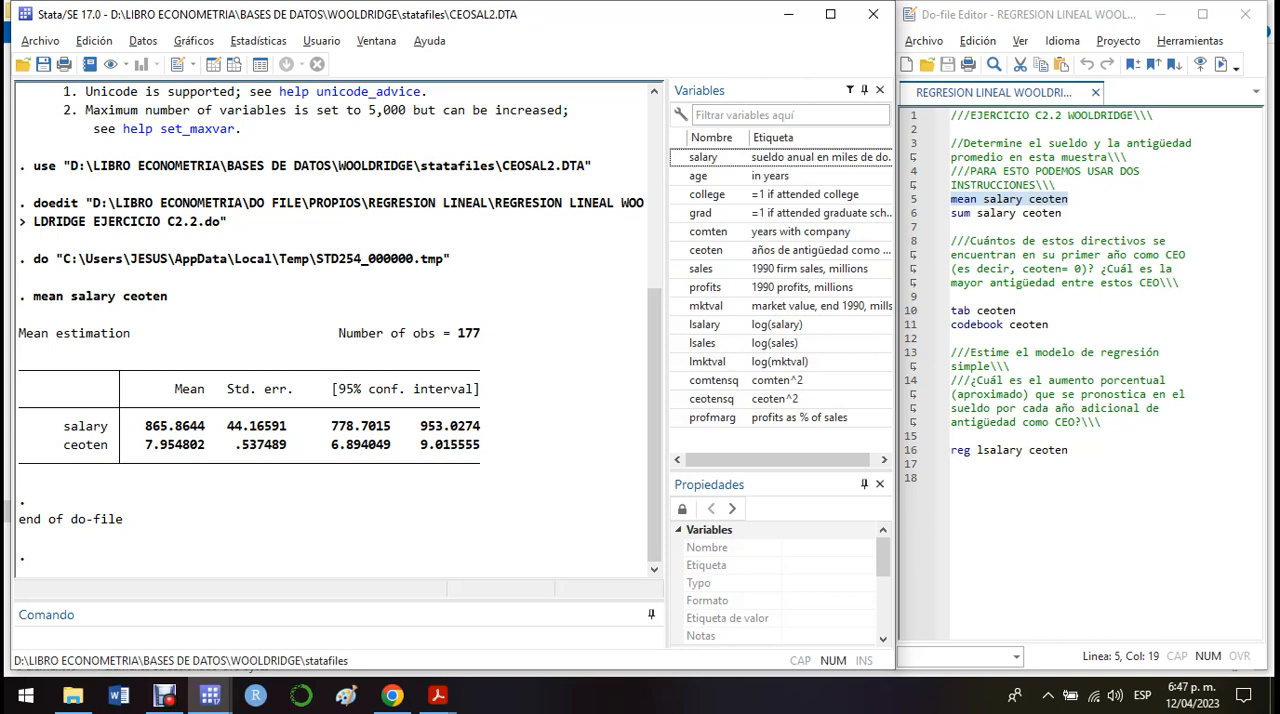
drag(139, 445, 167, 446)
click(167, 446)
Run only the sum salary ceoten line and compare its salary mean with the one from the mean command.
drag(951, 213, 1066, 225)
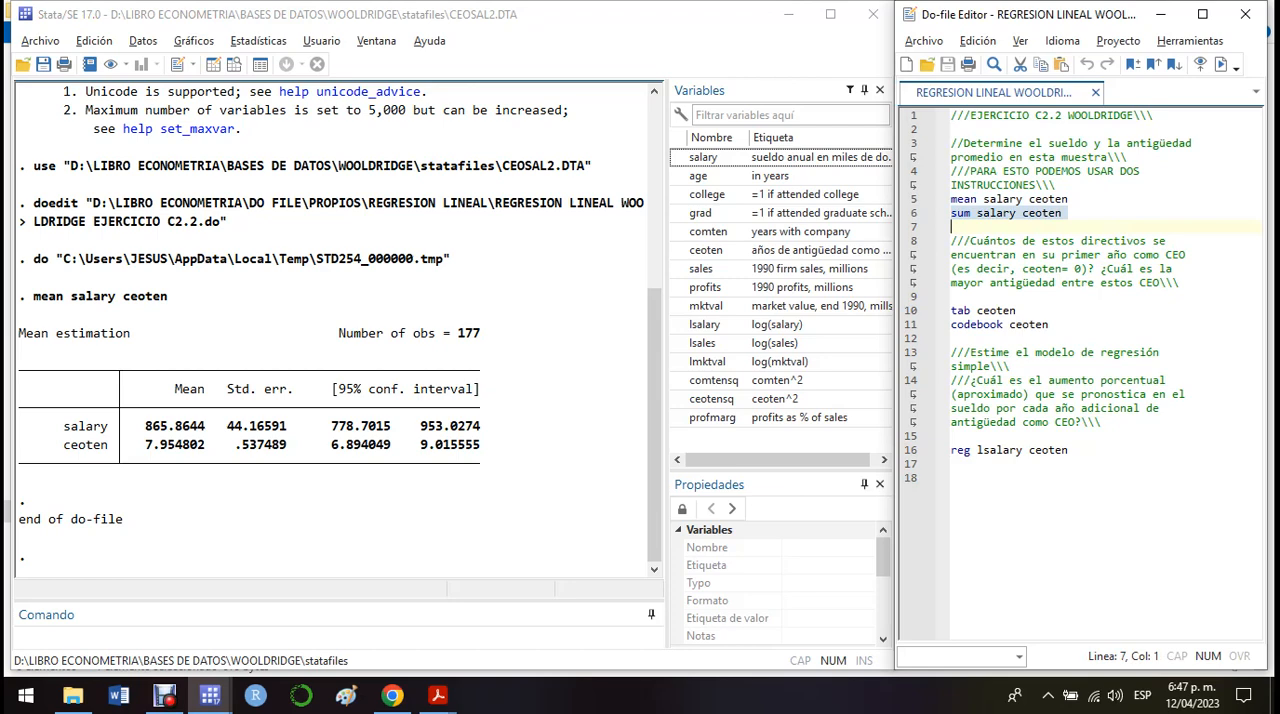
click(1221, 64)
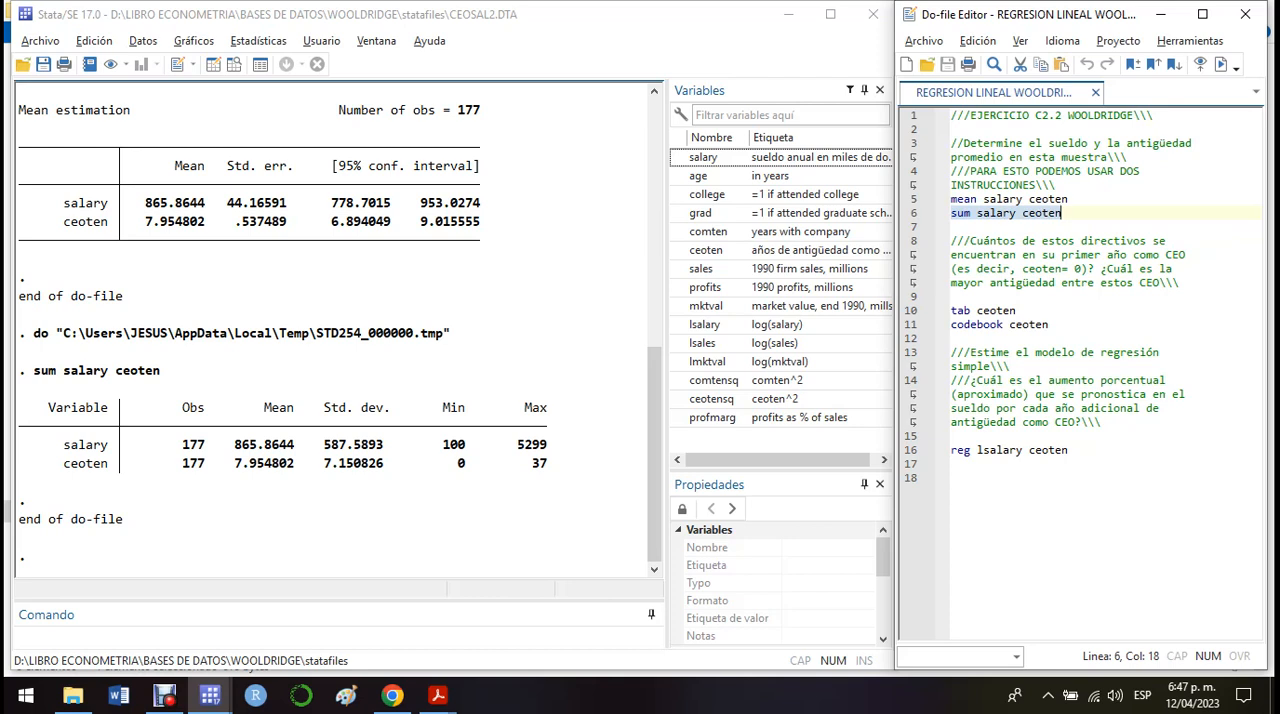
drag(300, 444, 234, 444)
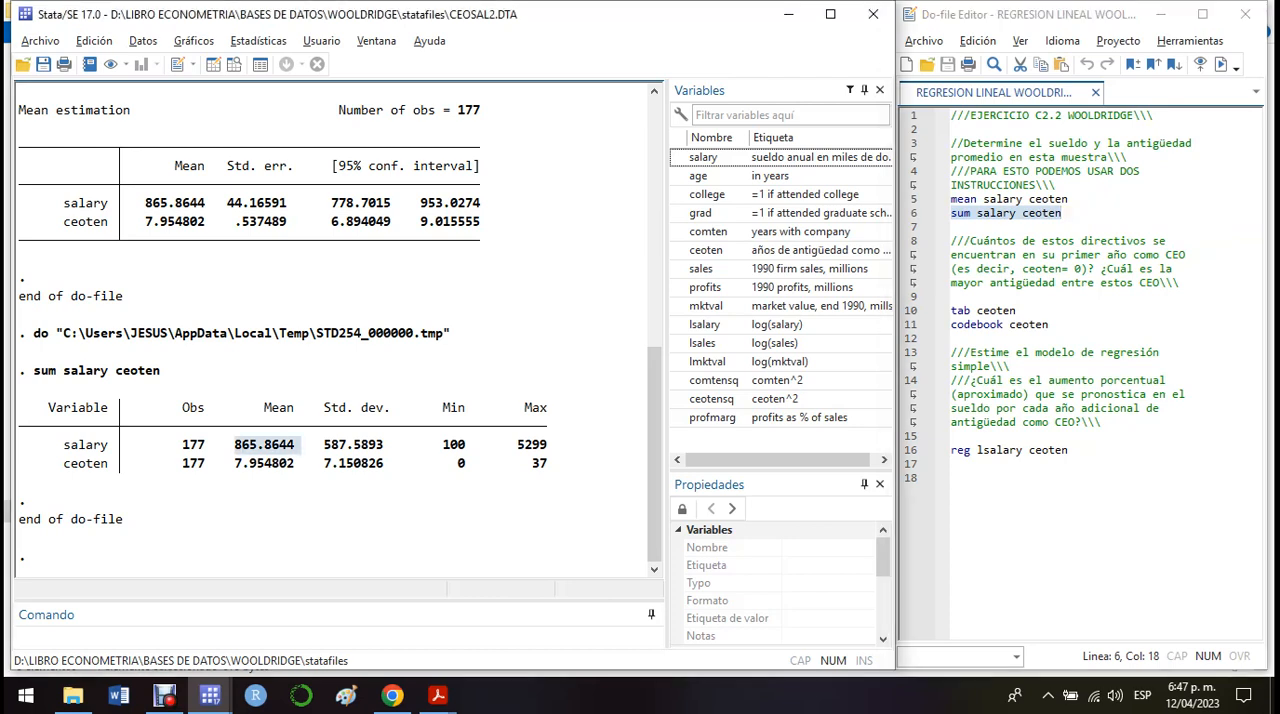
drag(210, 203, 145, 203)
click(150, 203)
Examine the salary standard deviation and the ceoten mean, standard deviation and maximum in the summary table.
drag(389, 445, 324, 445)
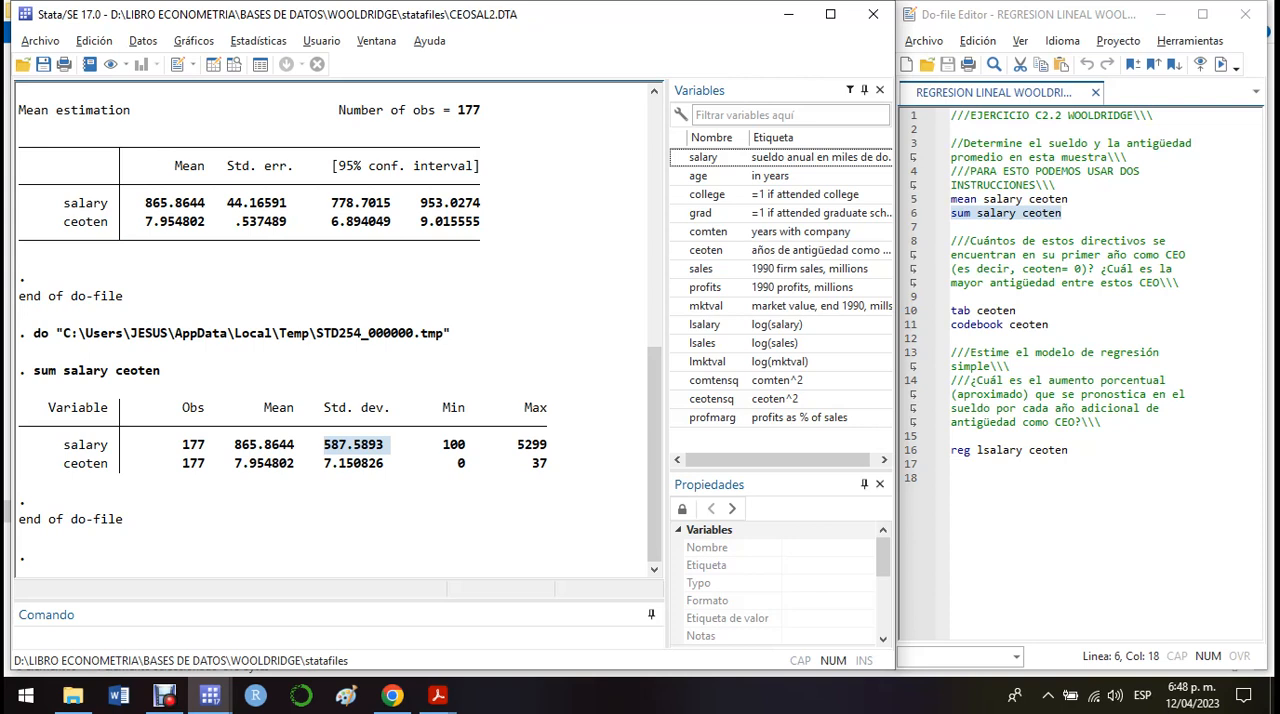
drag(302, 464, 236, 464)
click(236, 464)
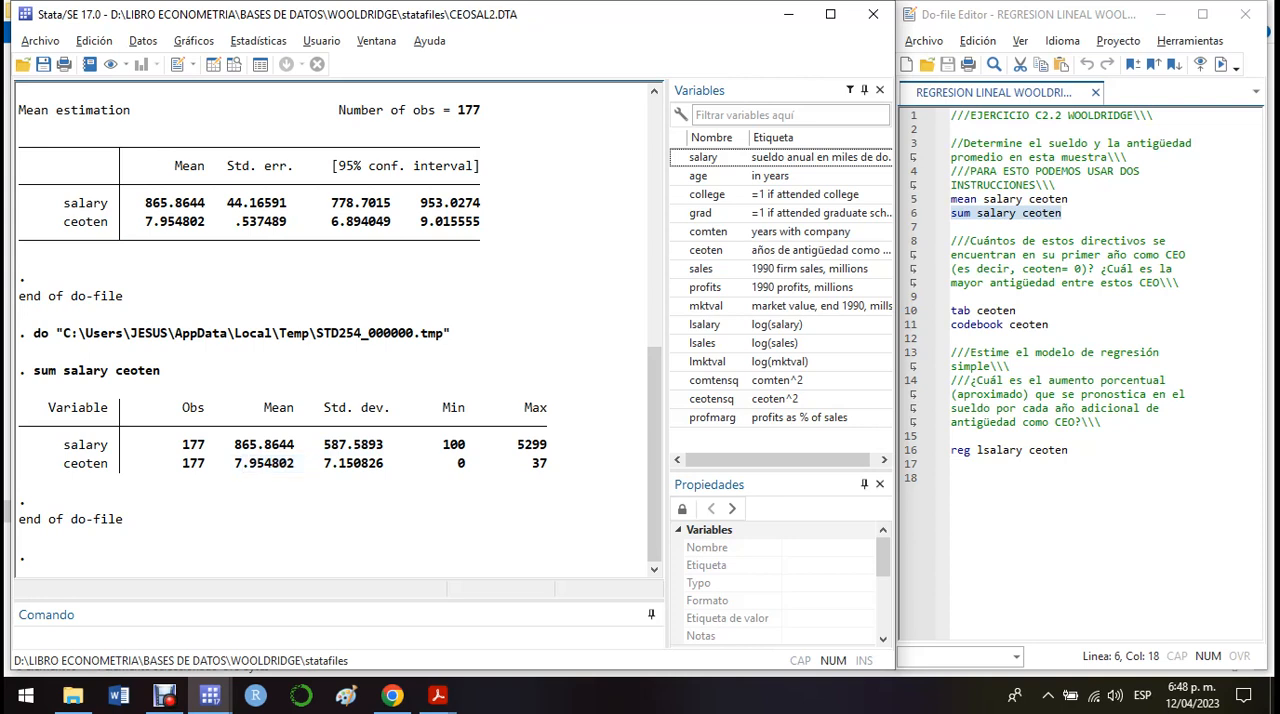
drag(390, 463, 324, 463)
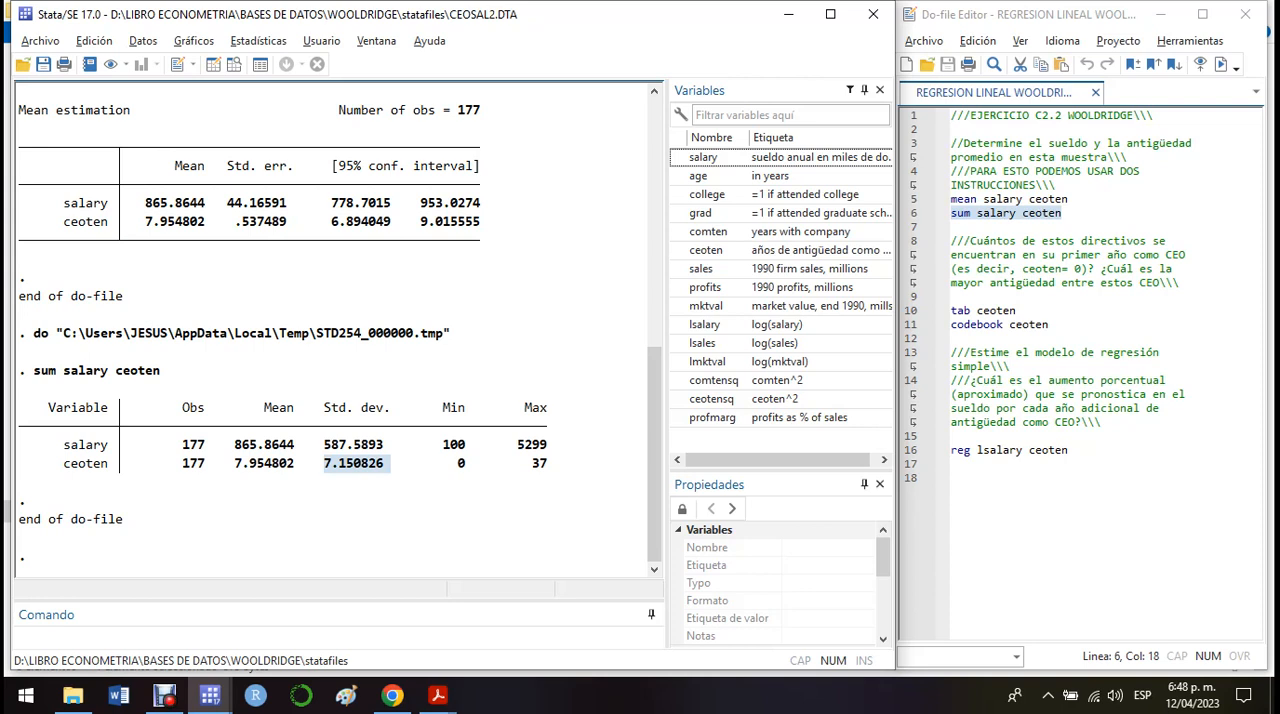
click(358, 472)
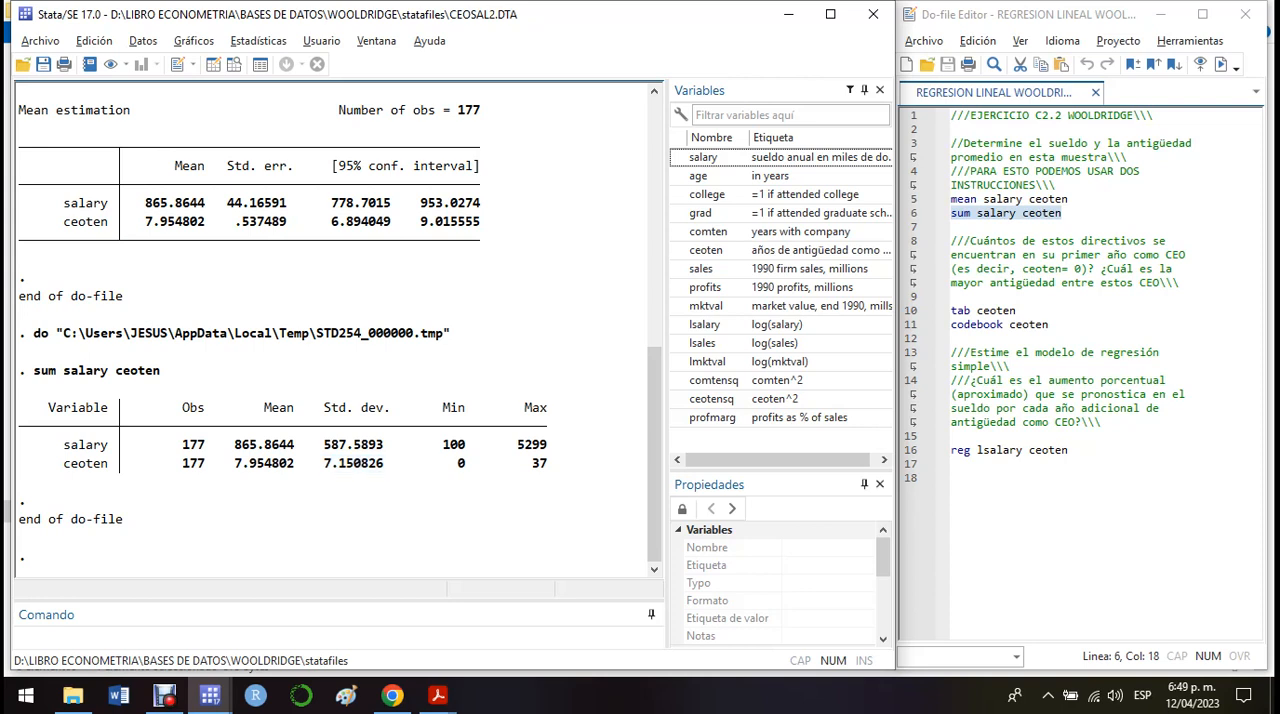
drag(548, 464, 532, 464)
click(536, 468)
Start a graph twoway command with an empty pair of parentheses, one blank line below sum salary ceoten.
click(1064, 213)
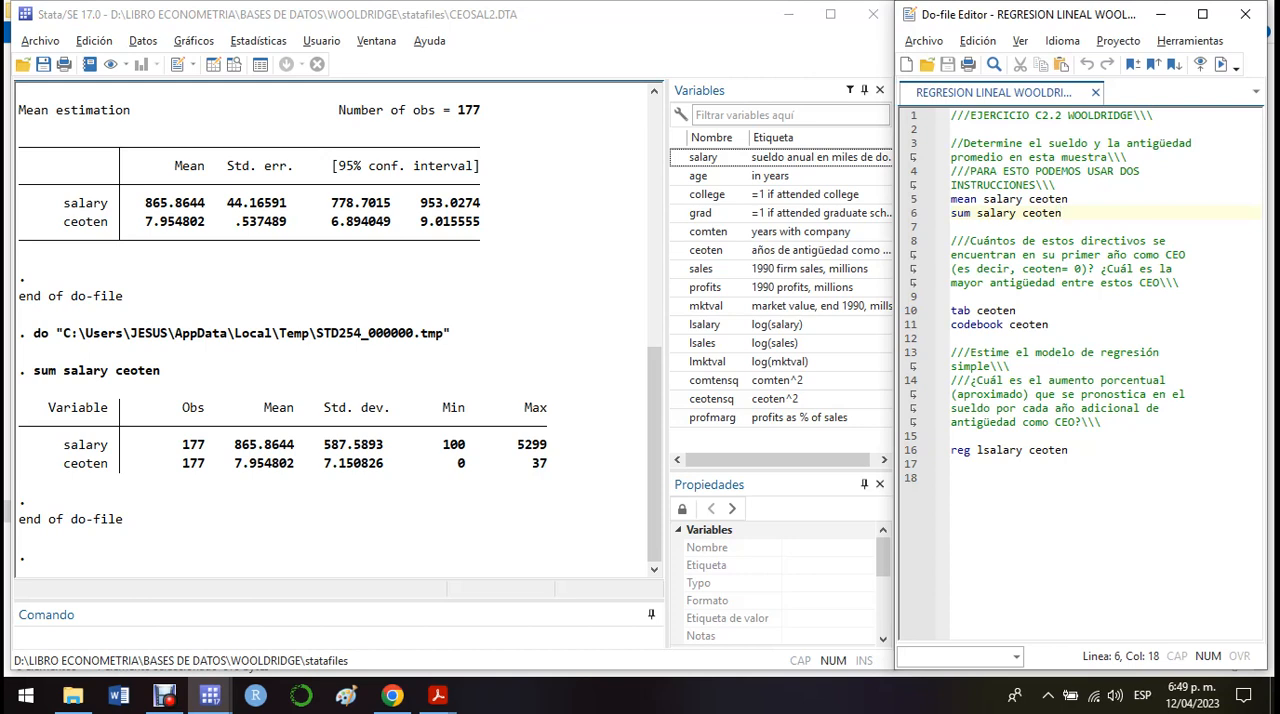
key(Return)
key(Return)
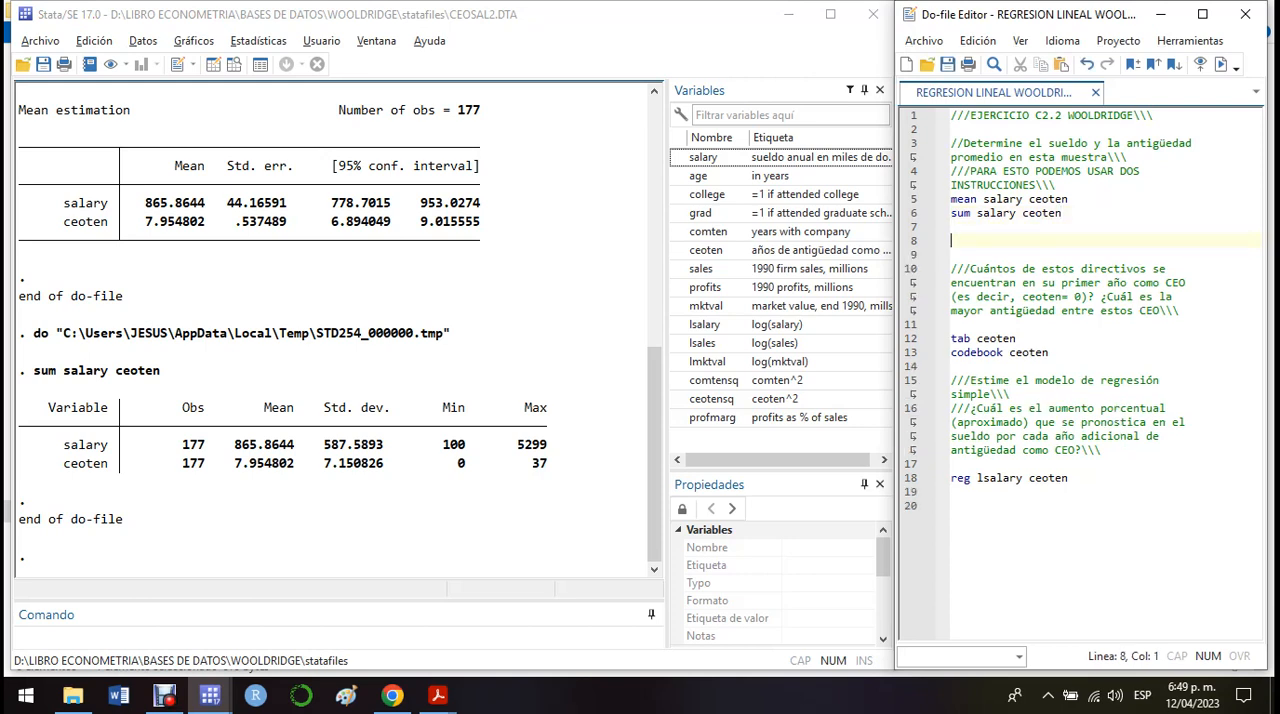
text(gra)
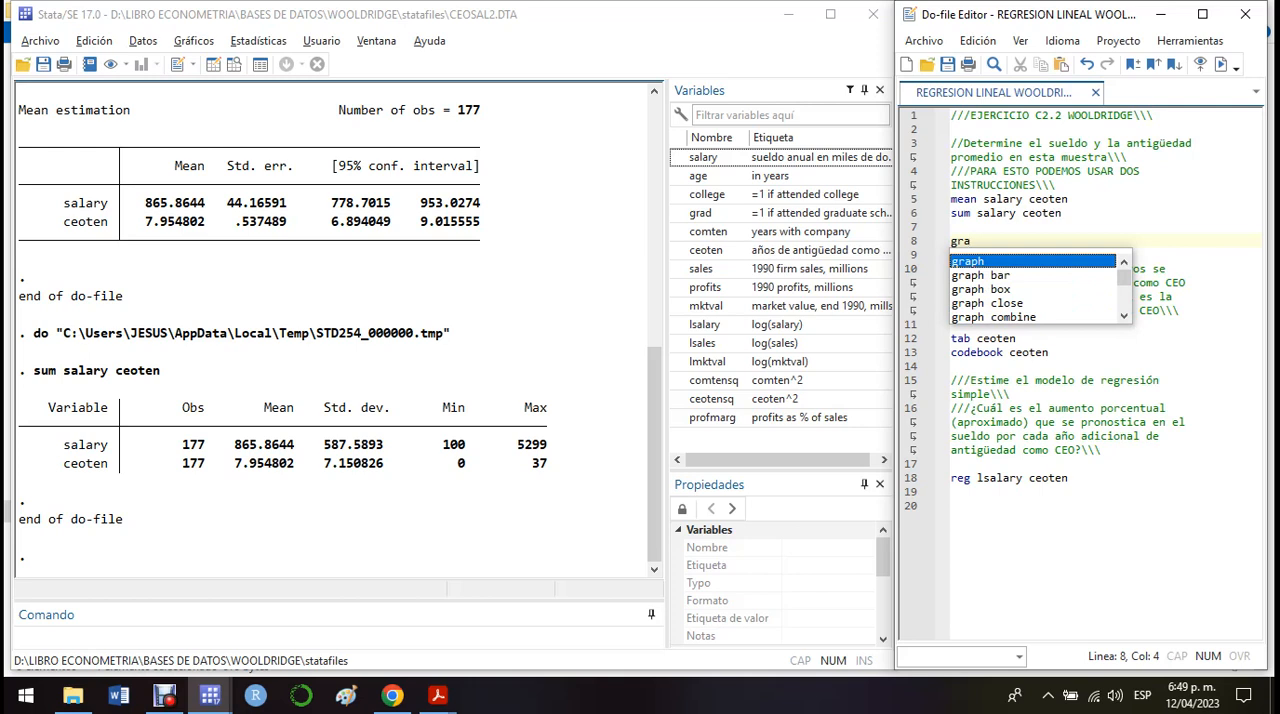
text(ph )
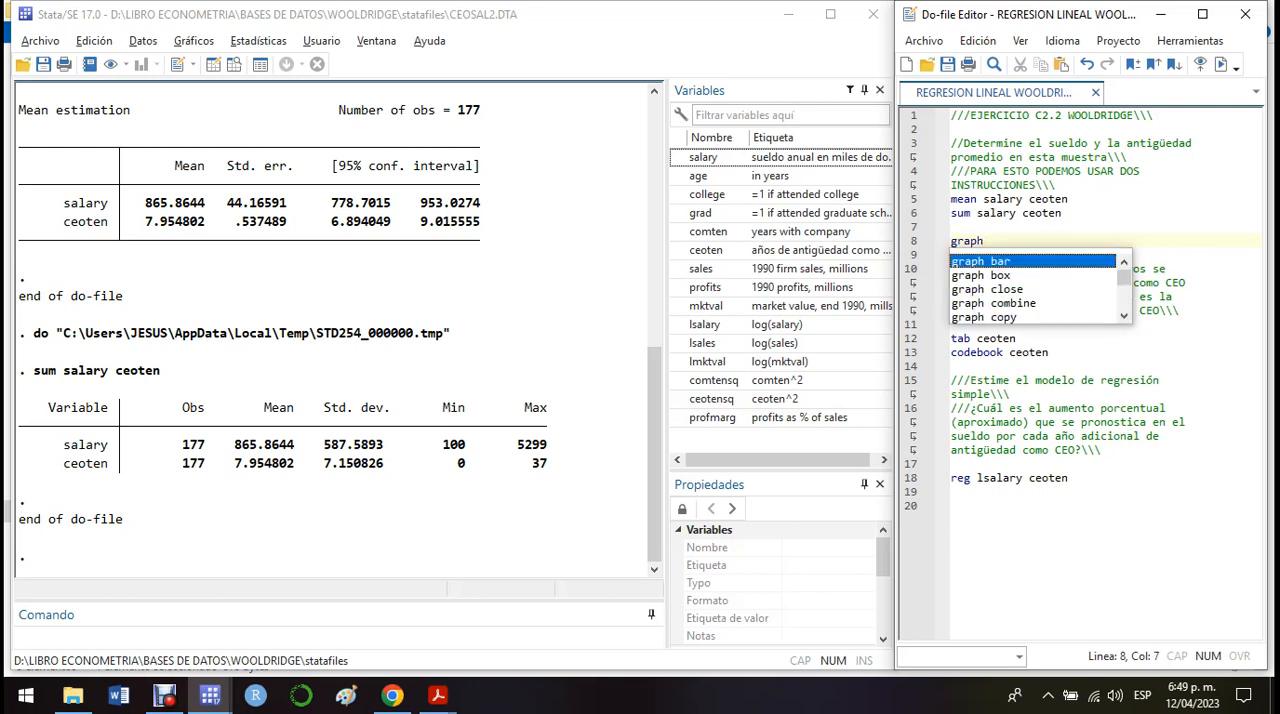
text(t)
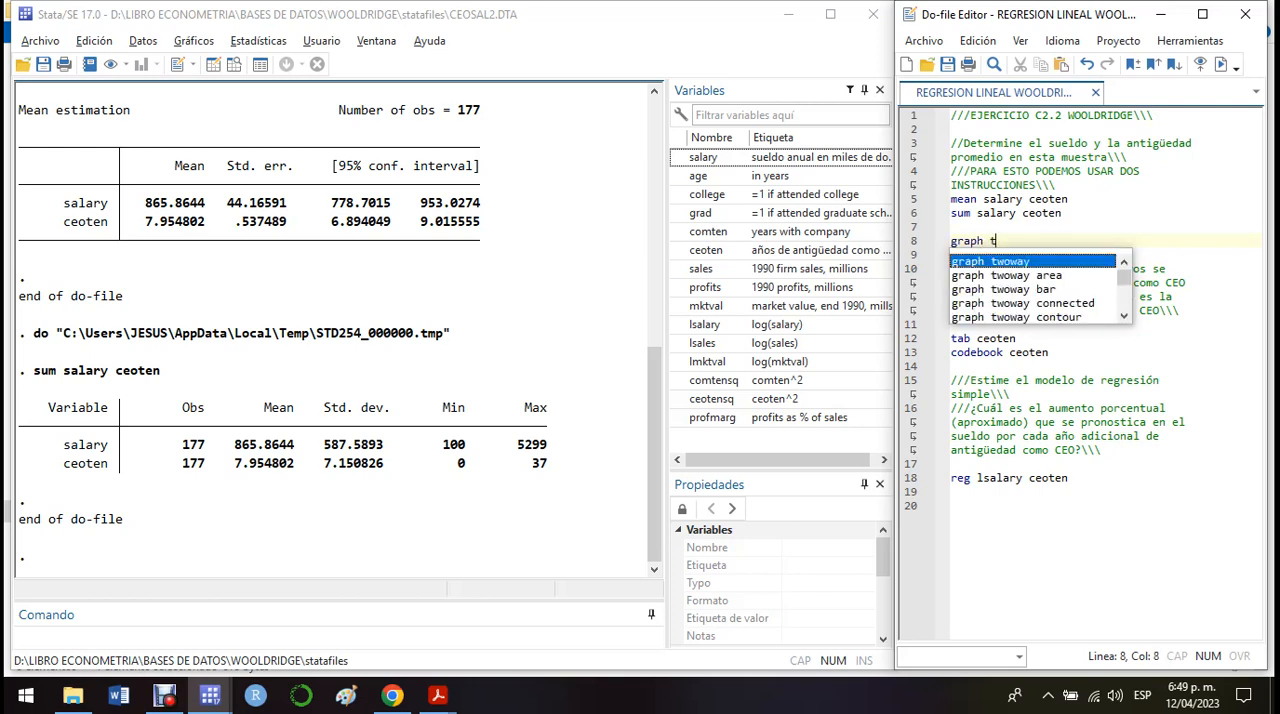
key(Return)
text(()
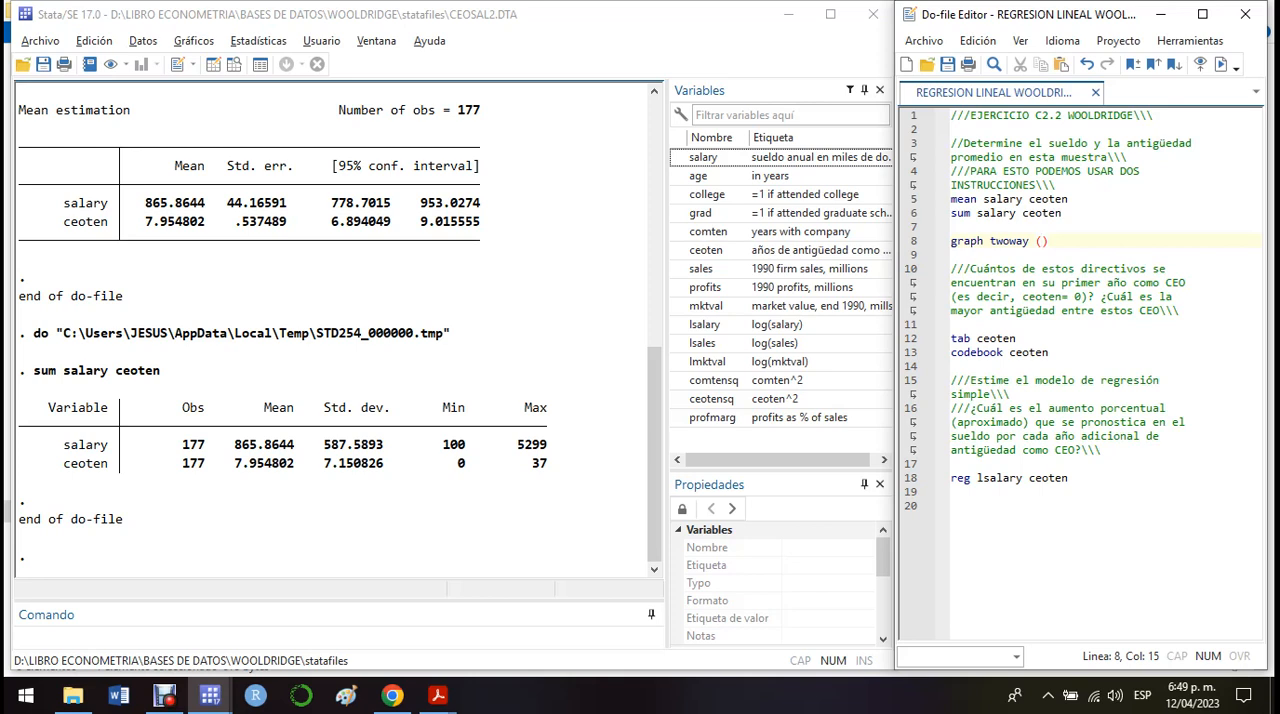
Fill the graph command's parentheses with scatter salary ceoten, copying the variable names from the mean line.
text(scatter)
drag(1068, 198, 982, 198)
key(ctrl+c)
click(1094, 241)
key(ctrl+v)
key(Right)
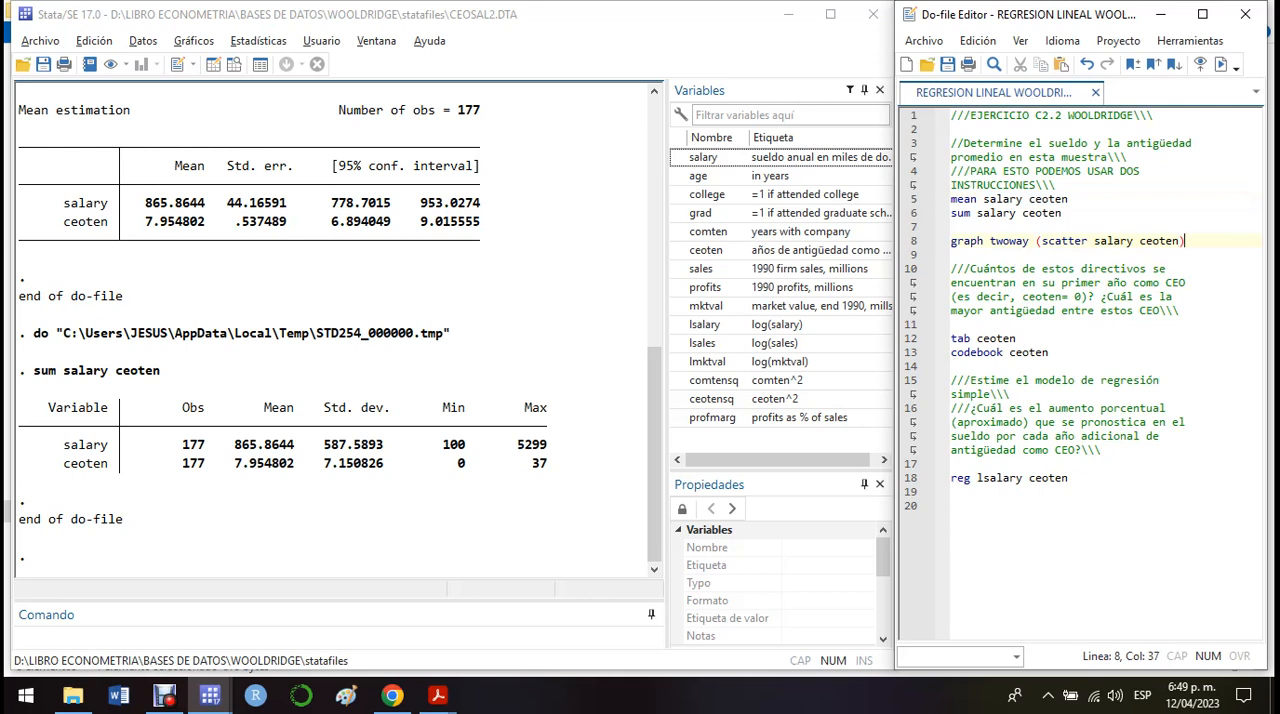
Append a linear fit plot, (lfit salary ceoten), to the graph twoway command.
text((lfit)
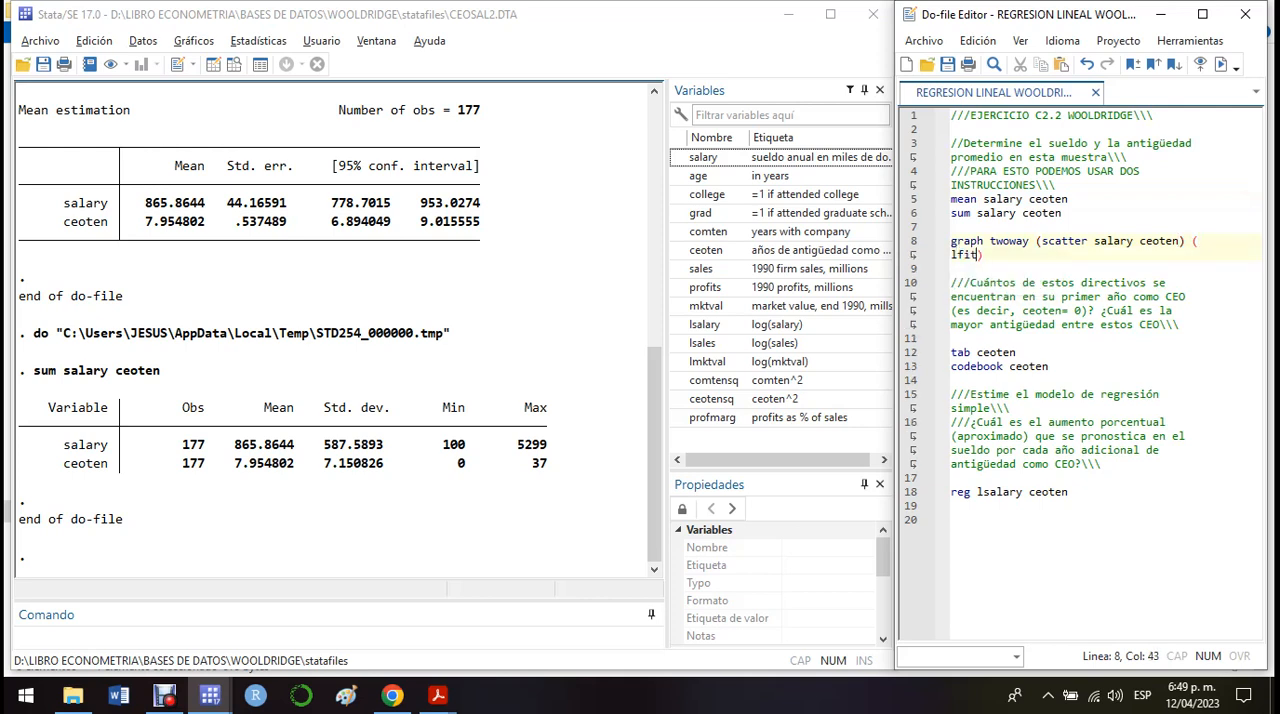
key(ctrl+v)
Run only the graph twoway line to plot salary against ceoten with its fitted line, and close the graph.
click(912, 241)
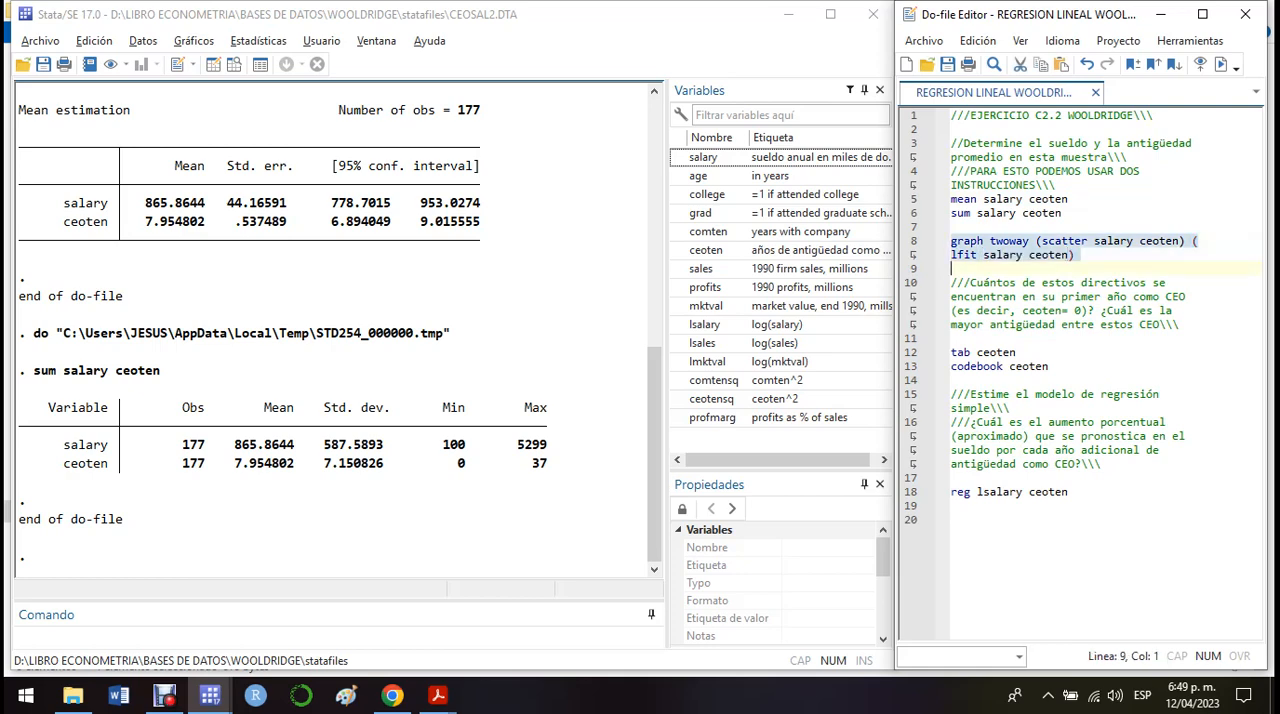
click(1220, 64)
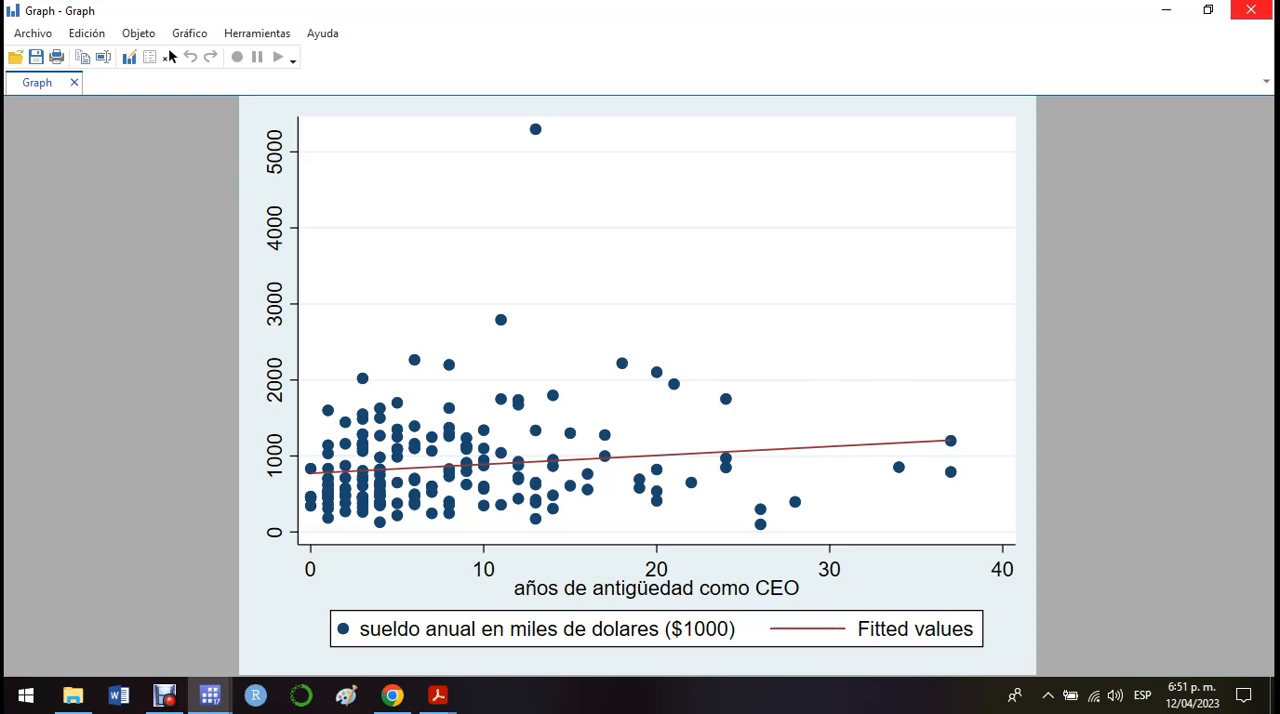
click(1252, 10)
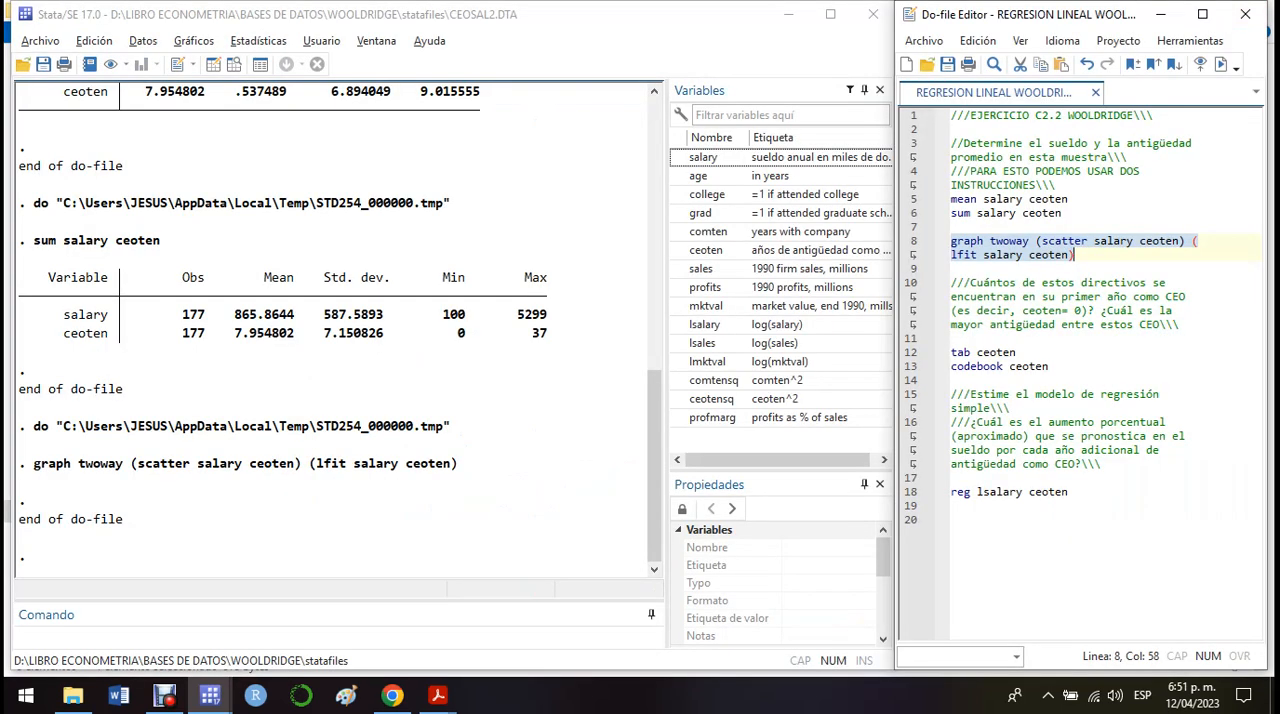
Review the question about CEOs with ceoten = 0 and run only the tab ceoten line.
click(1017, 324)
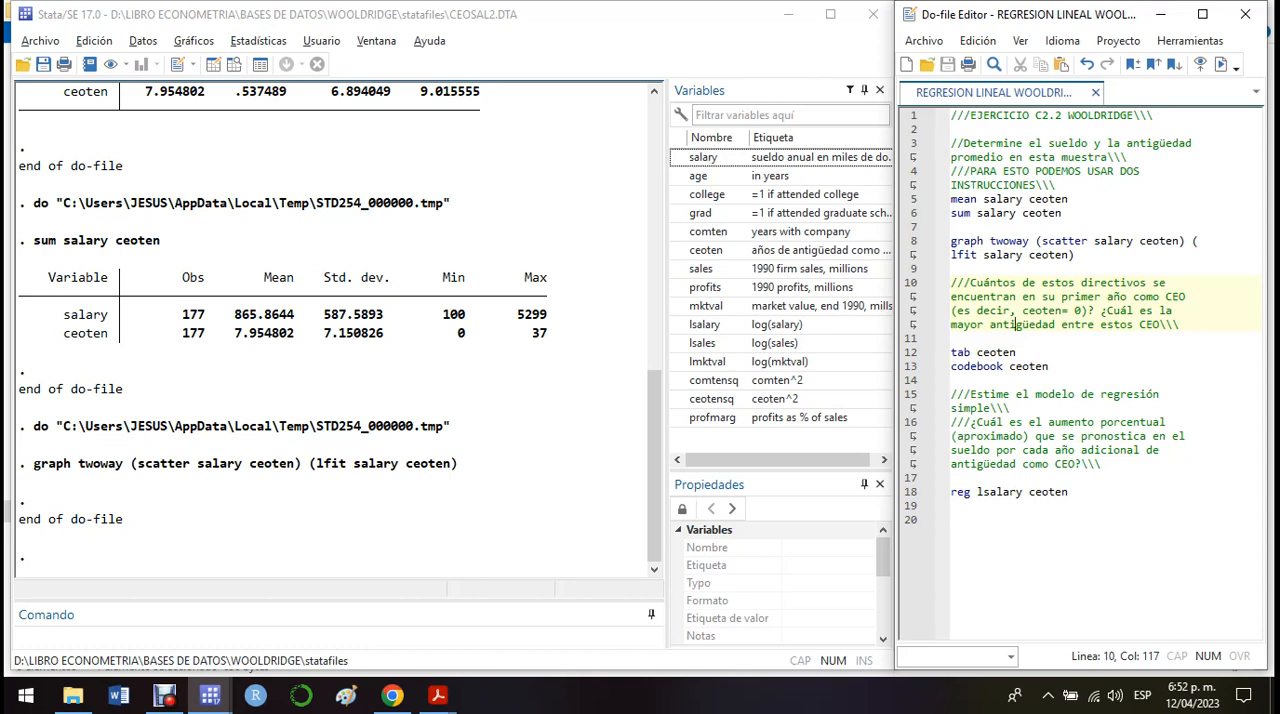
drag(1022, 310, 1082, 310)
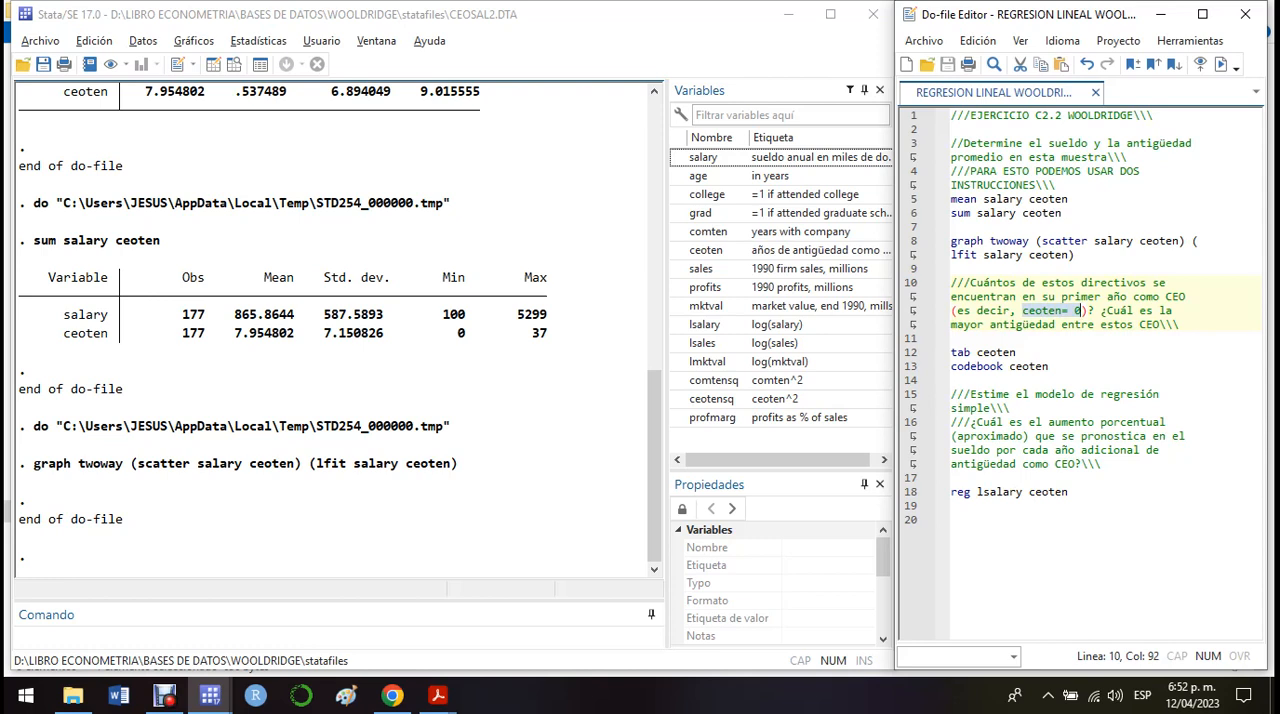
click(1062, 338)
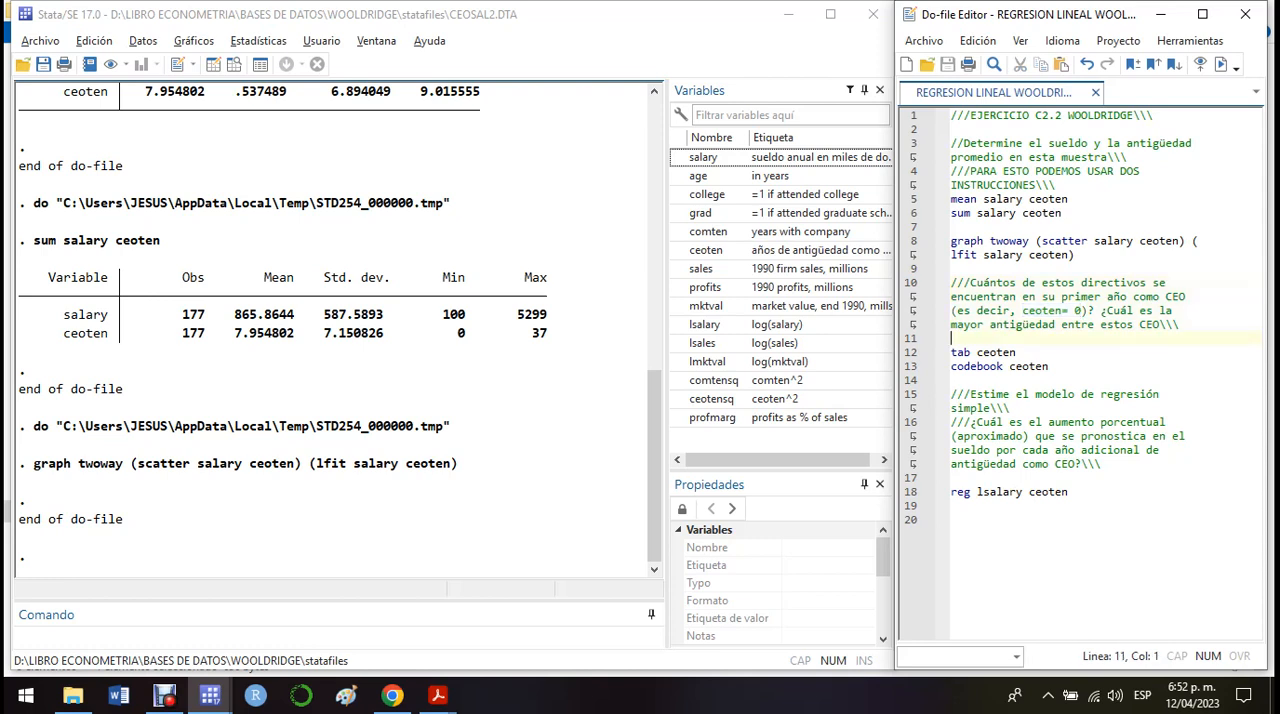
drag(971, 352, 951, 352)
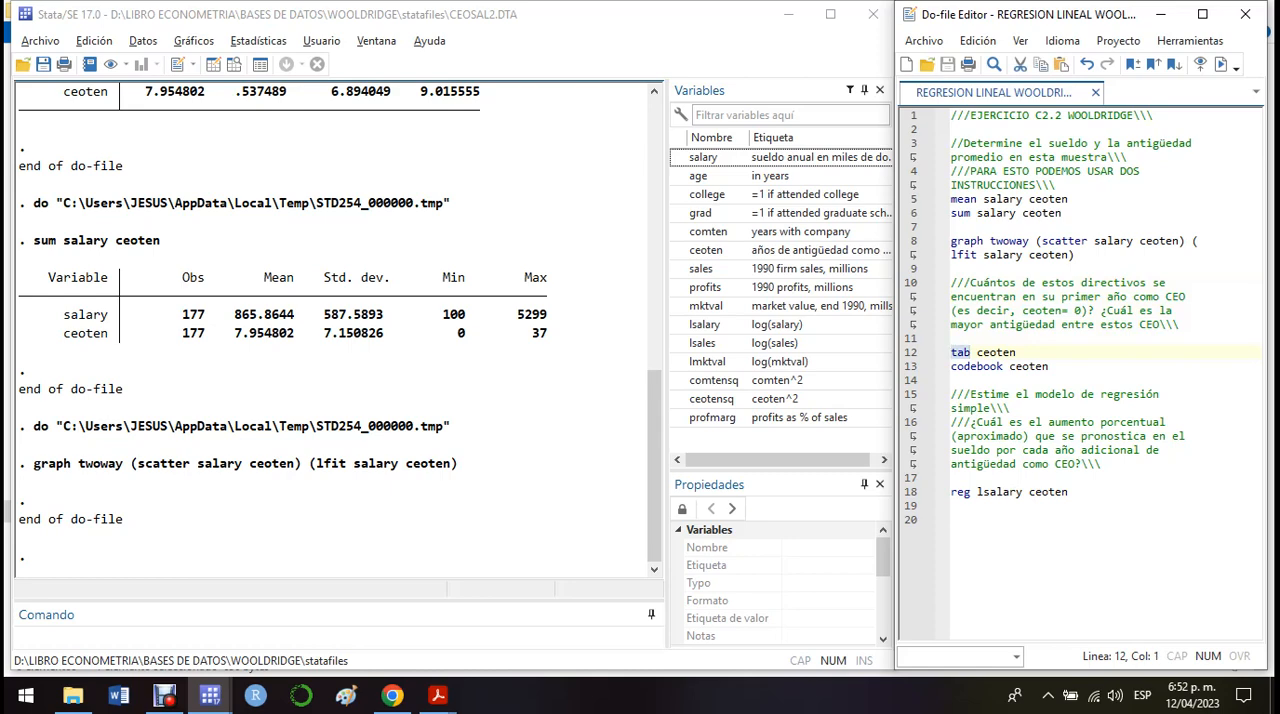
click(940, 352)
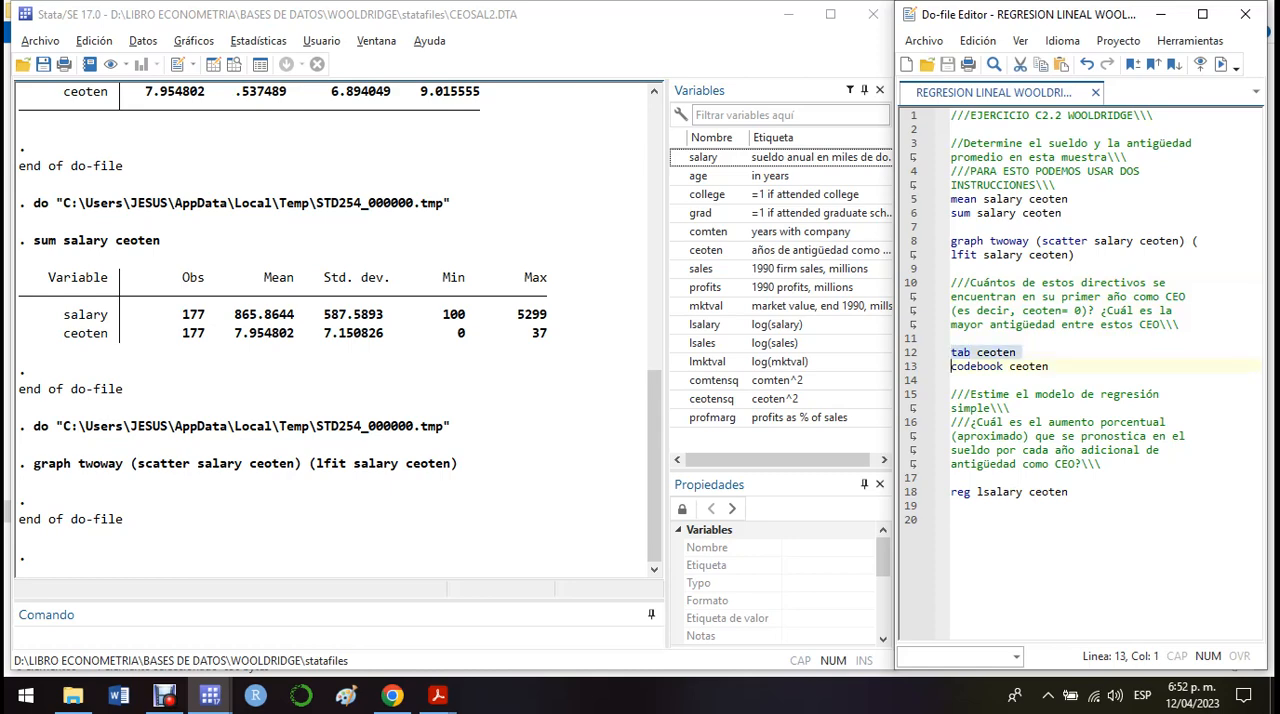
click(1221, 64)
scroll(335, 330, up, 2)
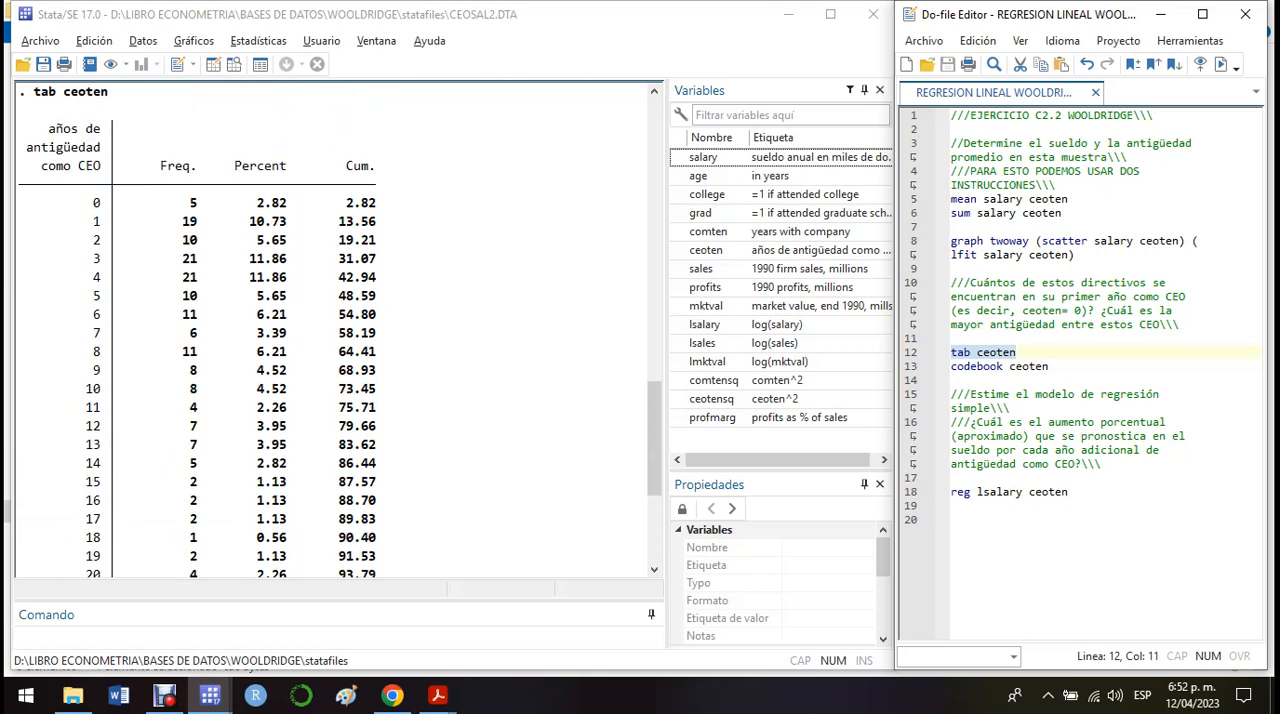
Examine the frequency and percentage of CEOs with 0 years of tenure in the ceoten table.
drag(84, 203, 197, 203)
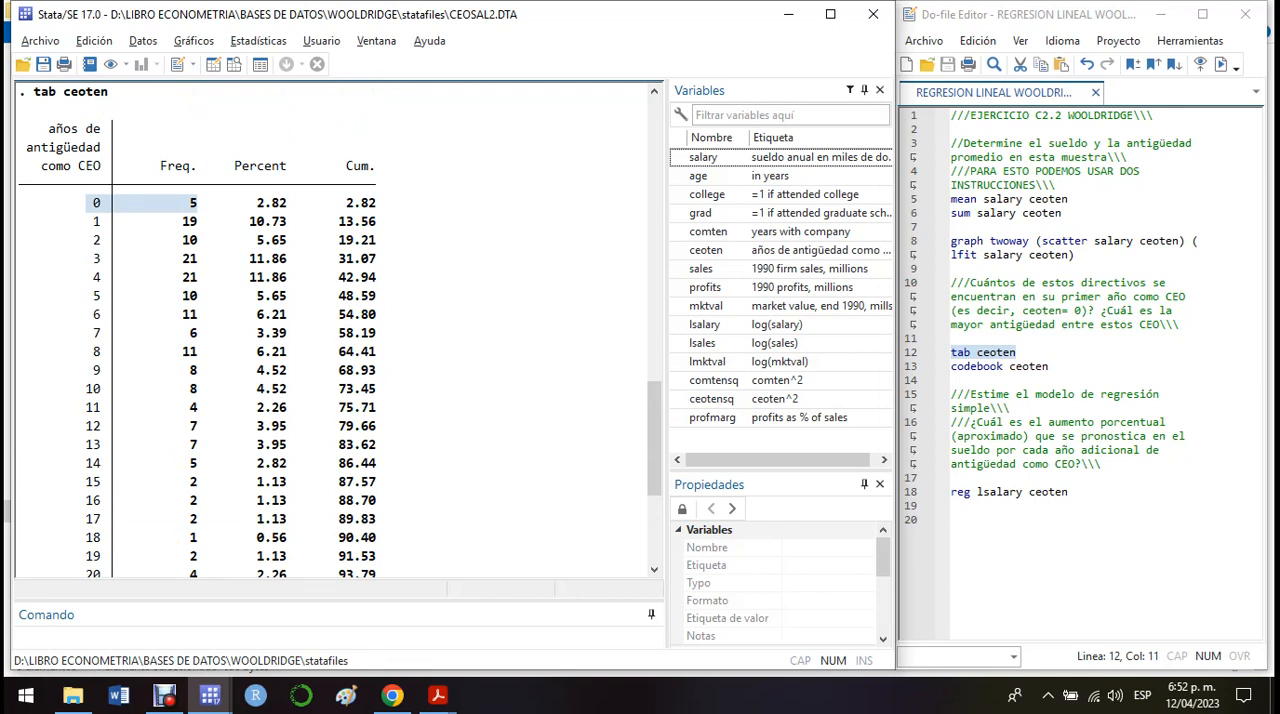
click(198, 204)
drag(205, 203, 92, 203)
drag(293, 203, 250, 203)
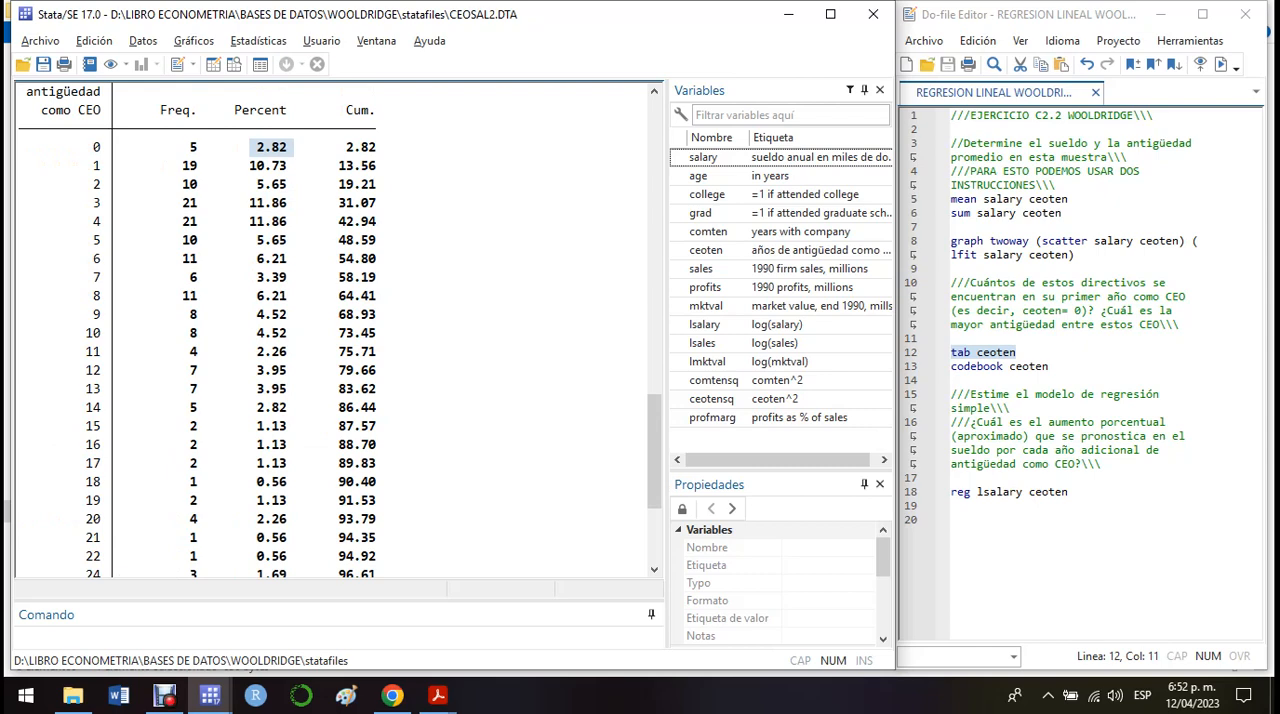
click(928, 242)
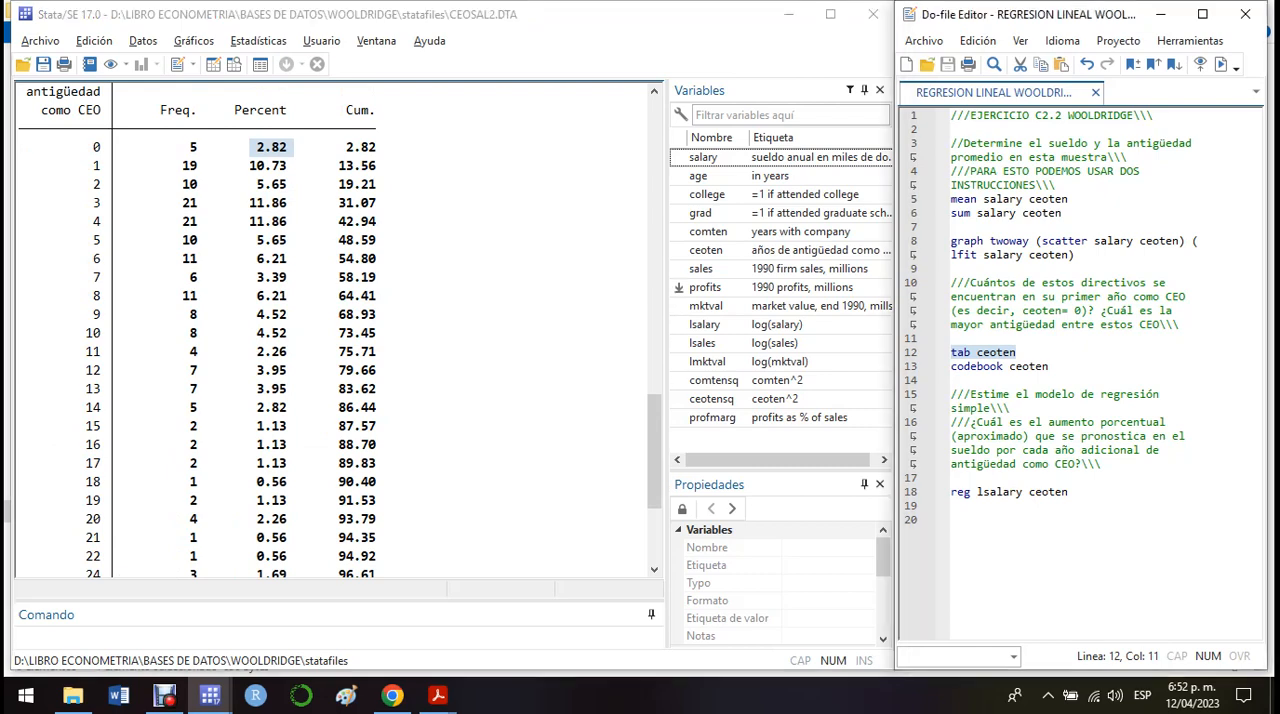
Rerun the graph twoway line, compare the salary–ceoten plot with the ceoten frequency table, and close the graph.
click(1221, 64)
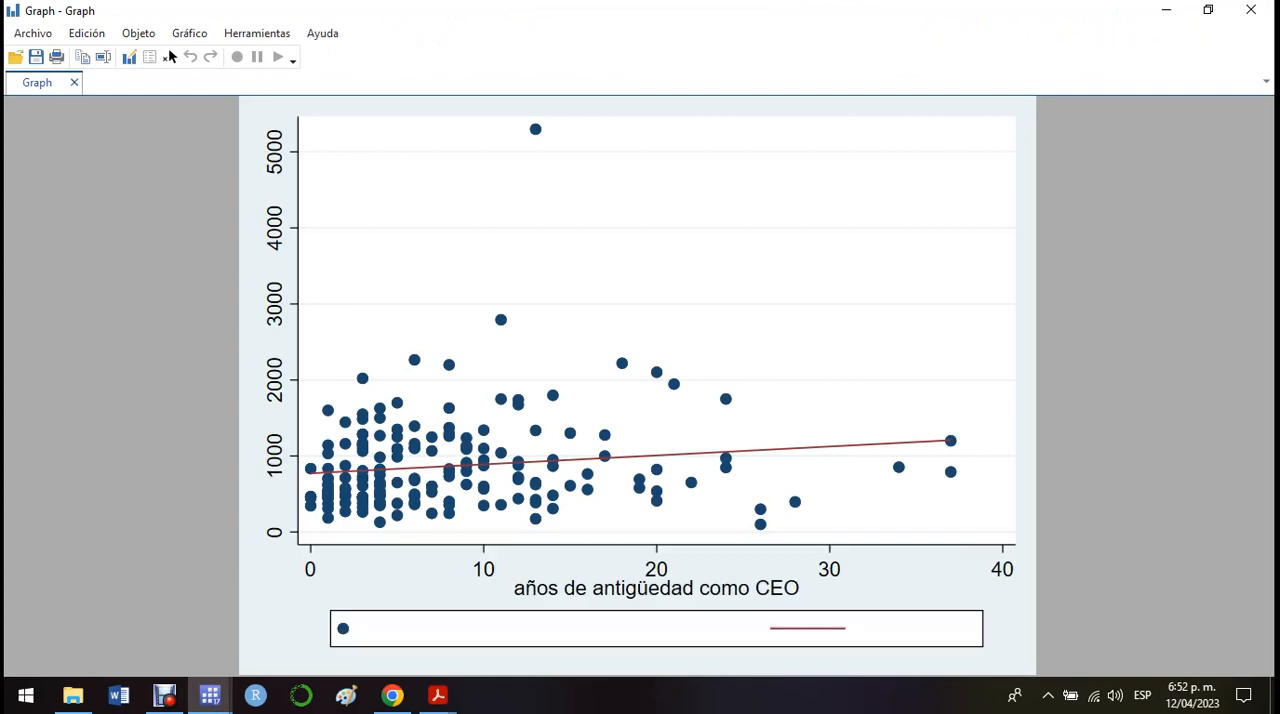
click(1208, 10)
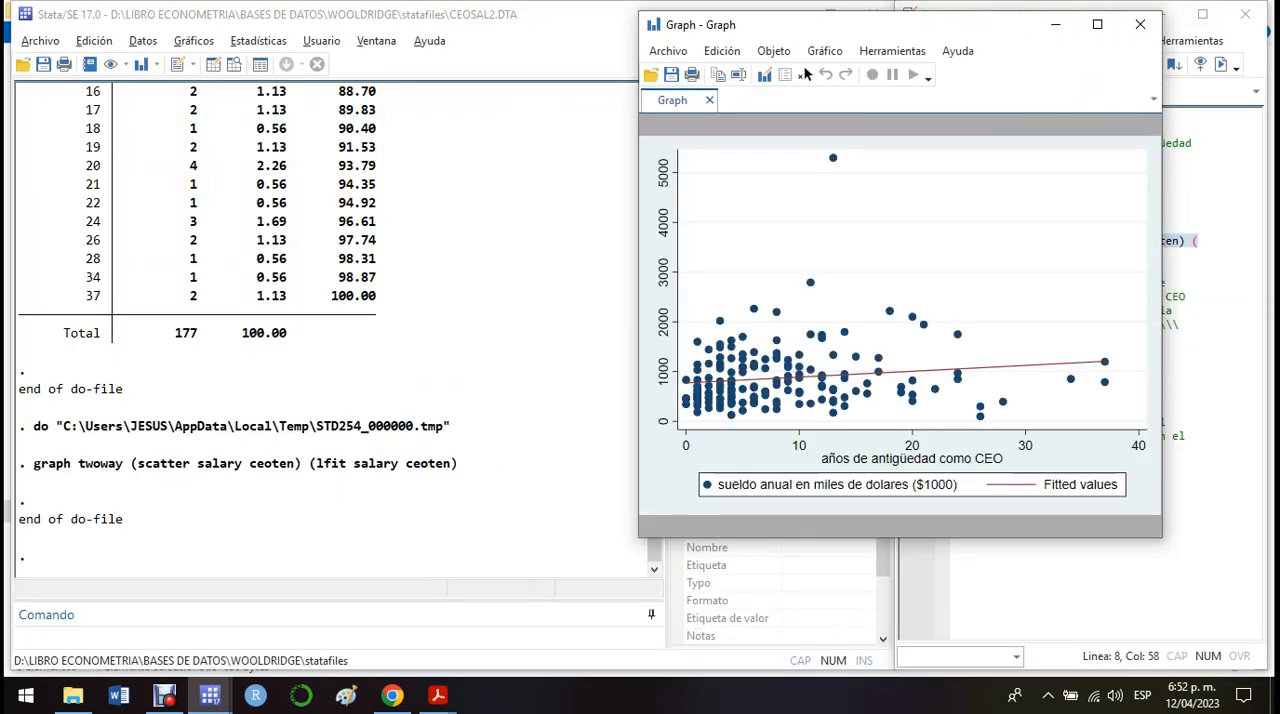
scroll(335, 330, up, 5)
scroll(335, 330, up, 3)
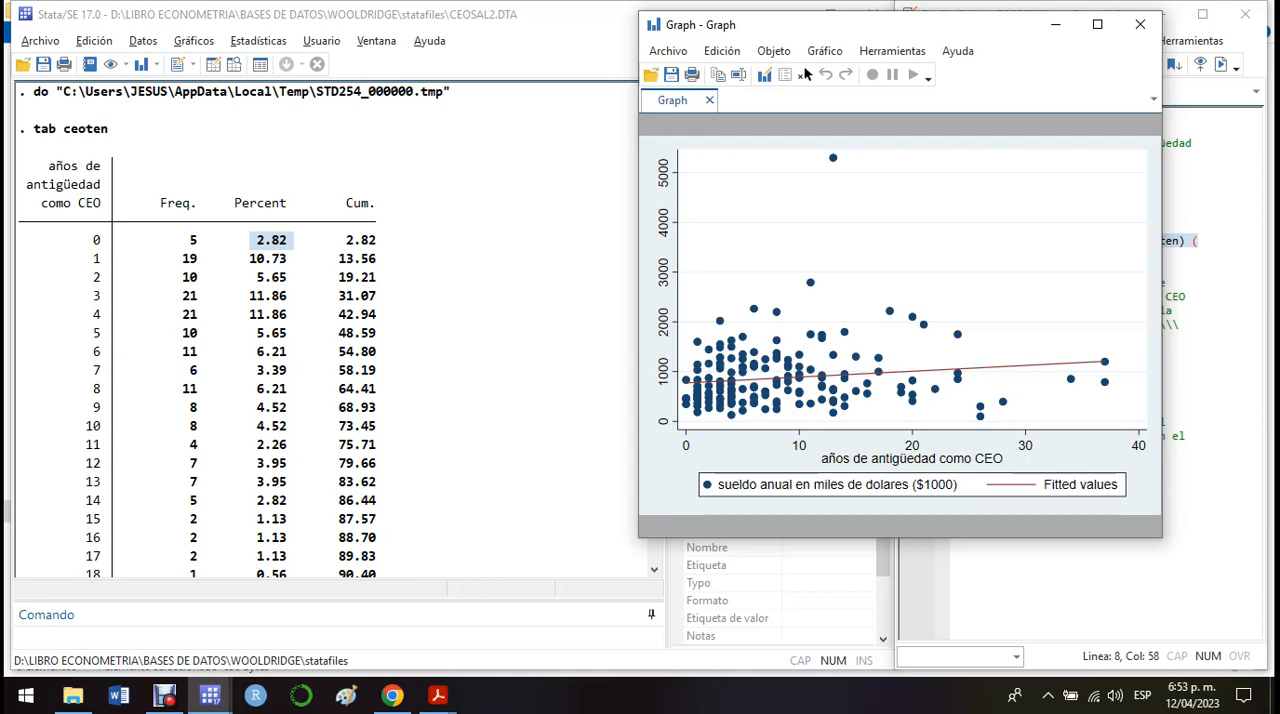
click(1140, 24)
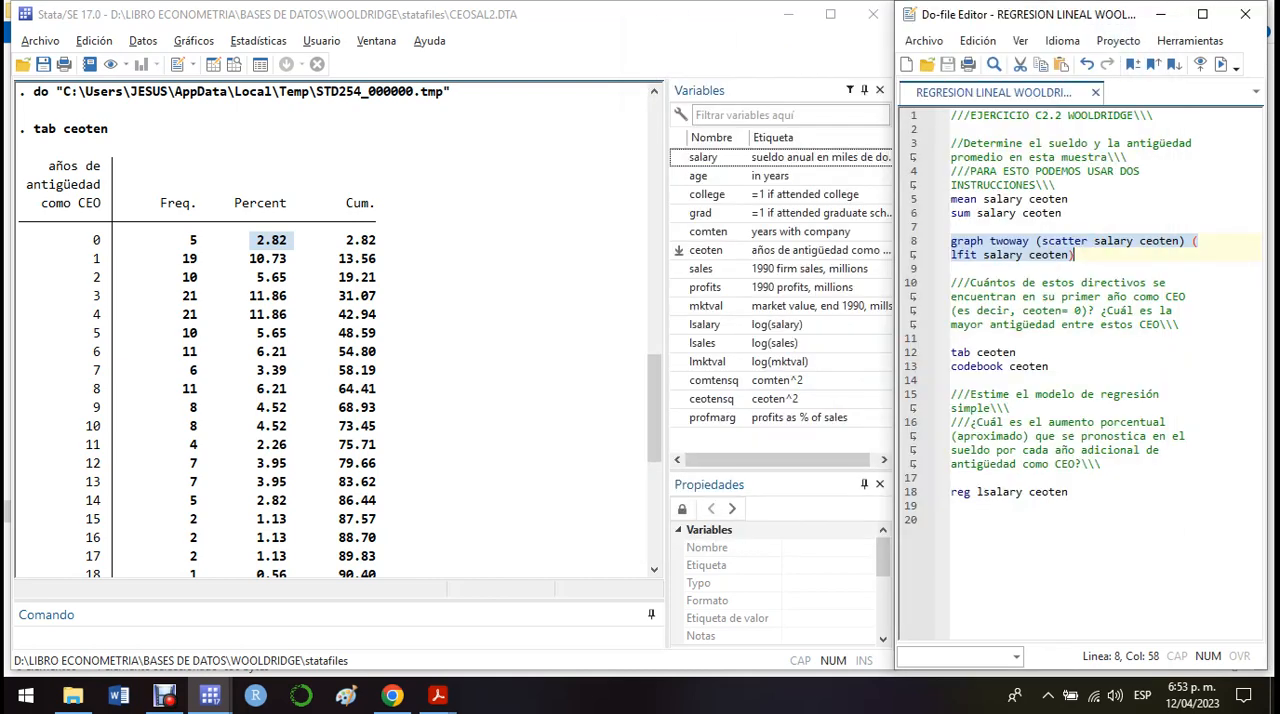
Examine the last rows of the ceoten frequency table for the longest tenure and its number of CEOs.
key(ctrl+d)
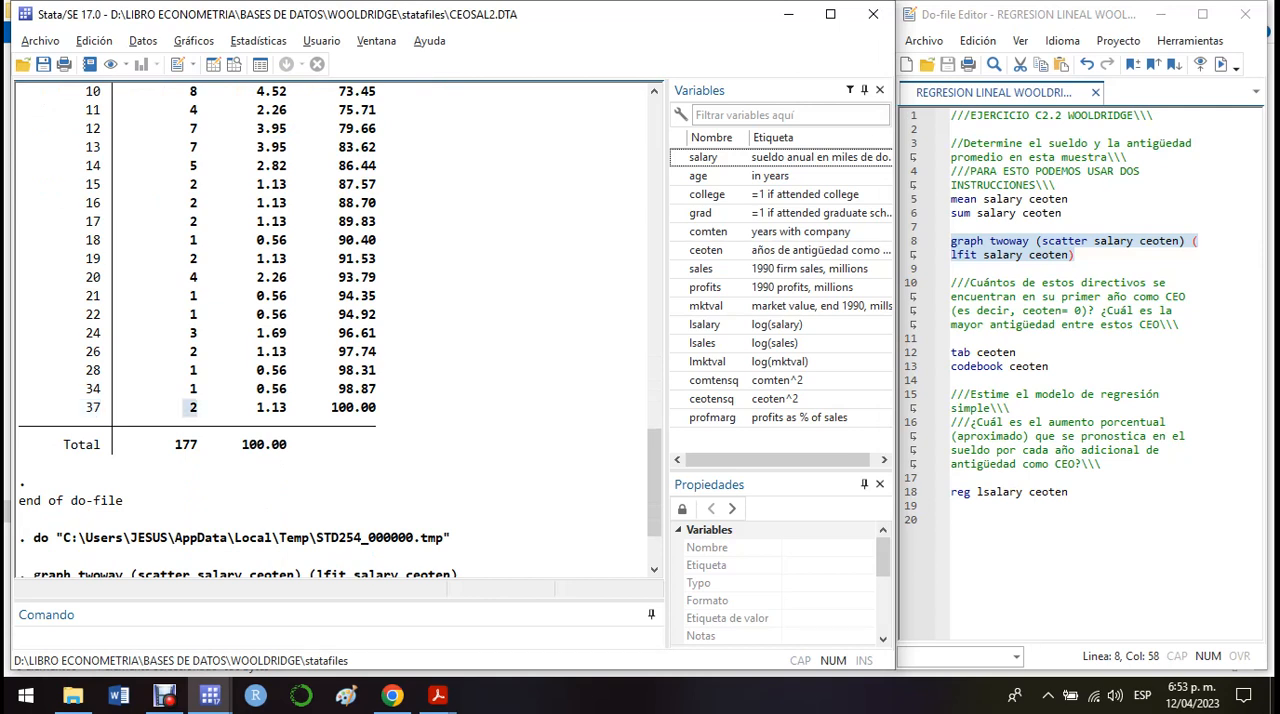
scroll(338, 330, up, 2)
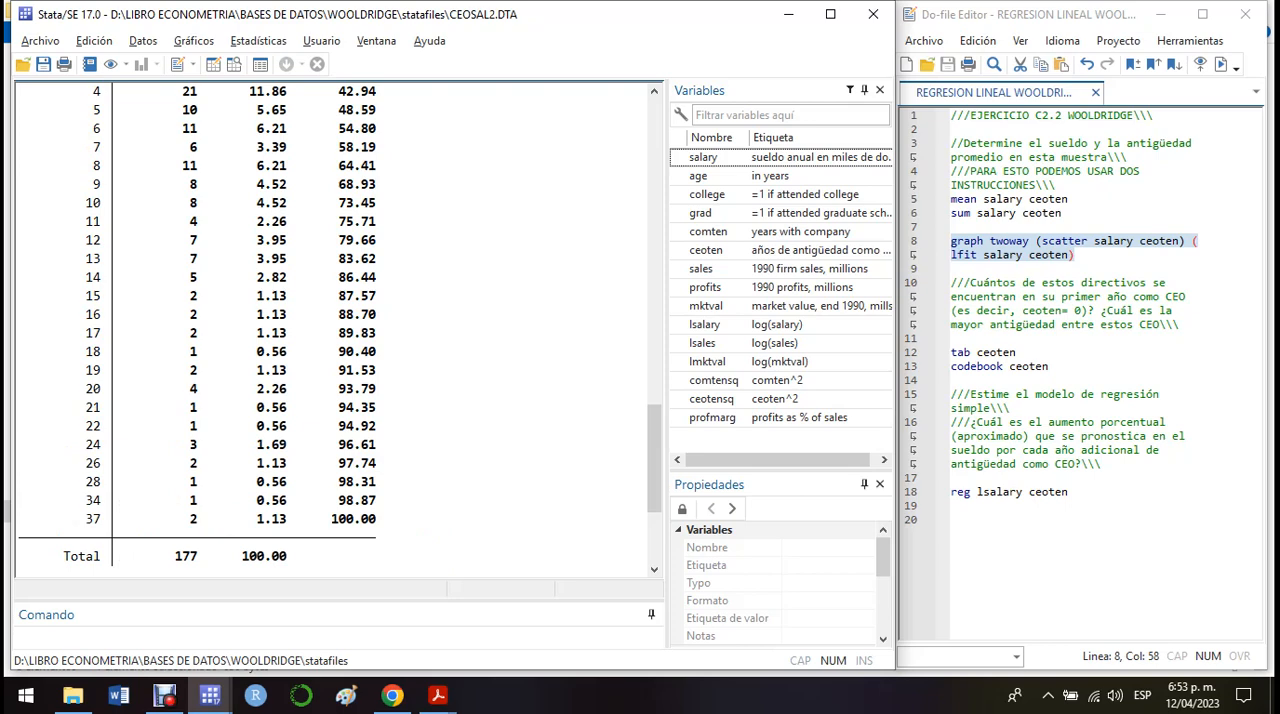
key(ctrl+d)
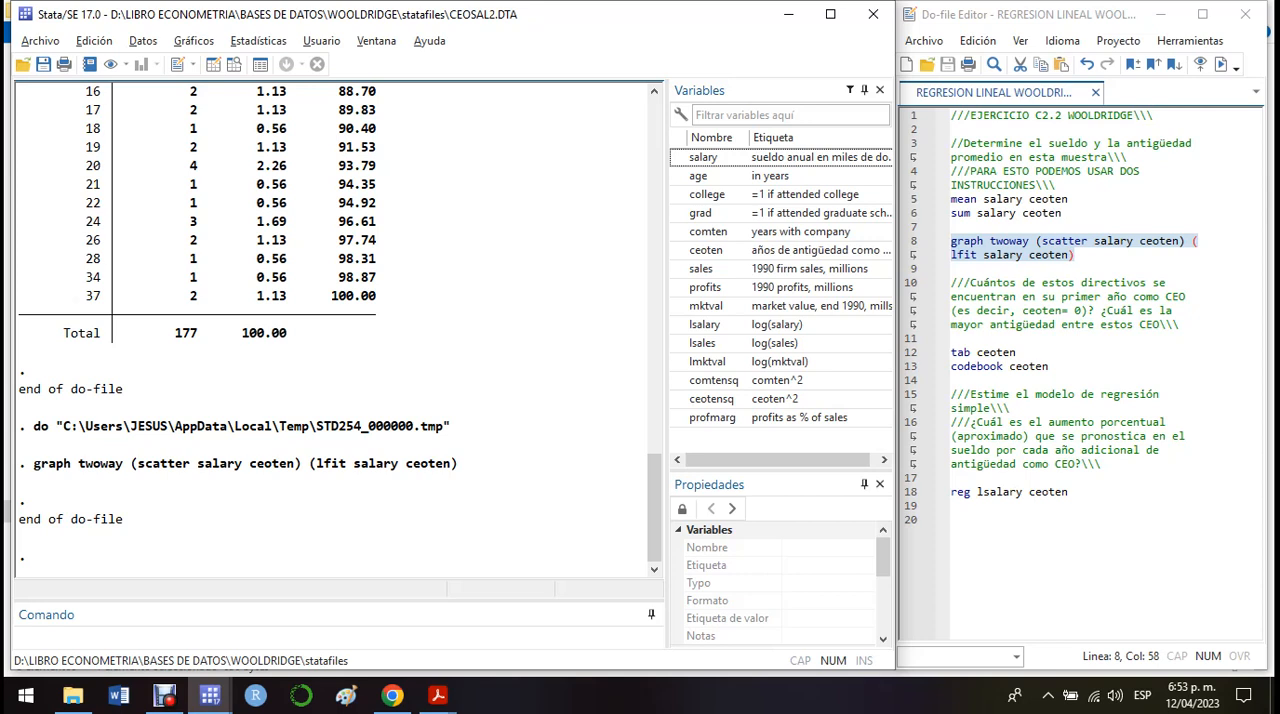
Run only the codebook ceoten line and examine the percentiles it reports.
click(932, 366)
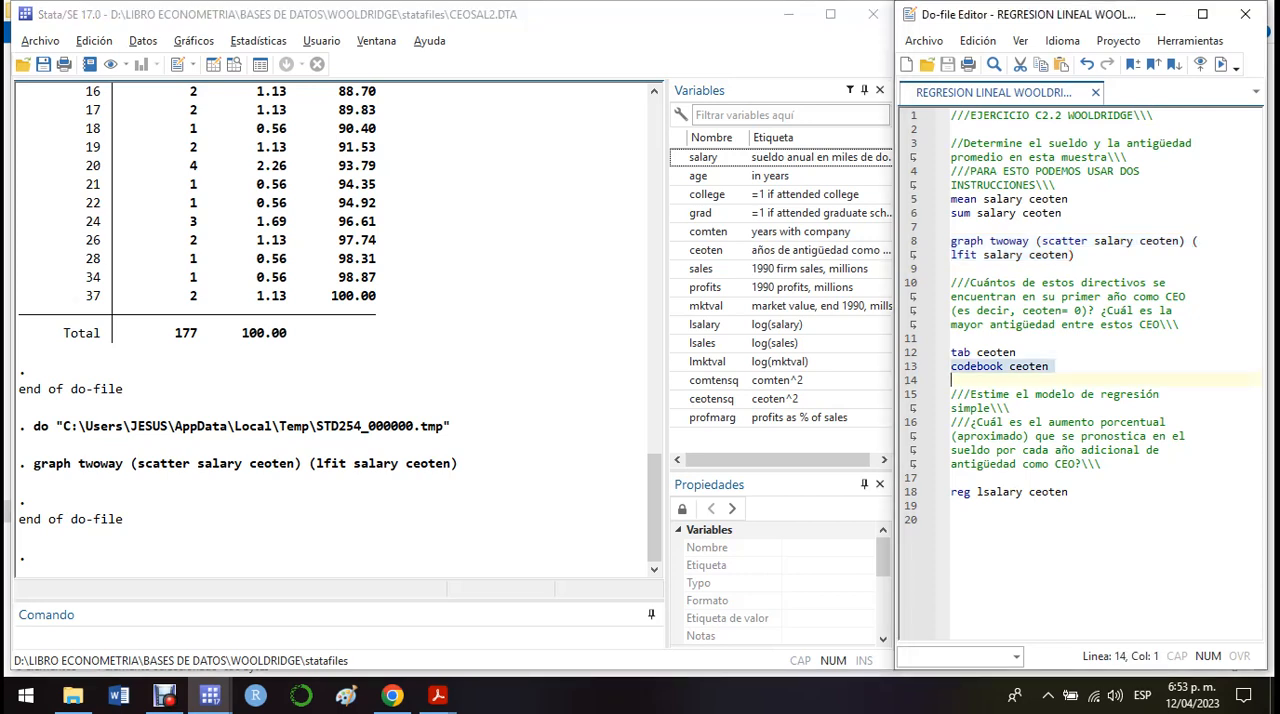
key(ctrl+d)
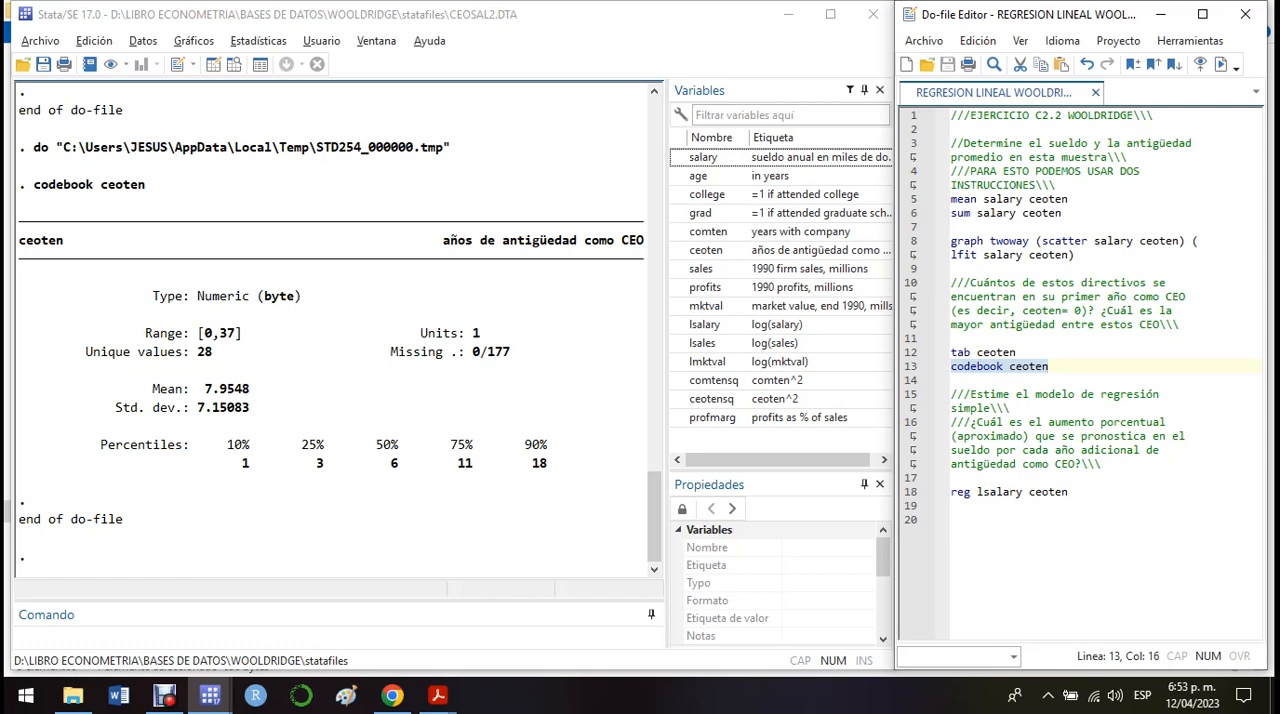
drag(228, 463, 548, 463)
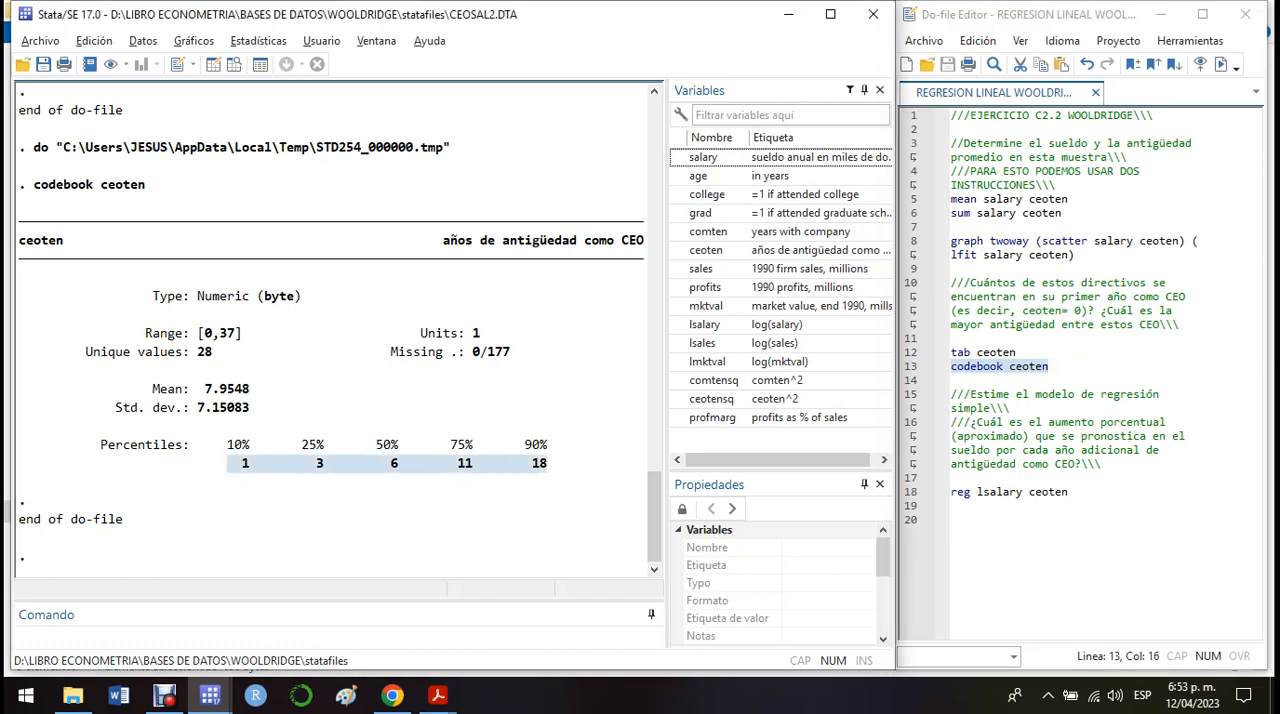
click(548, 464)
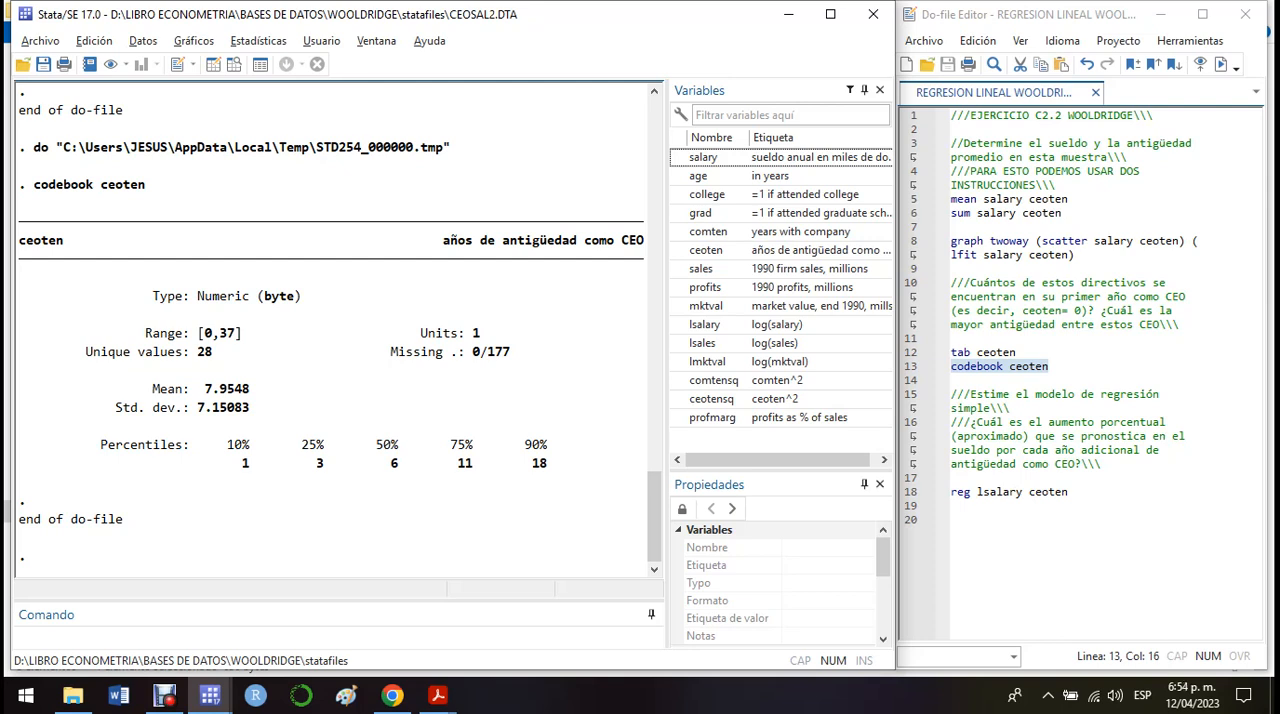
drag(405, 463, 234, 463)
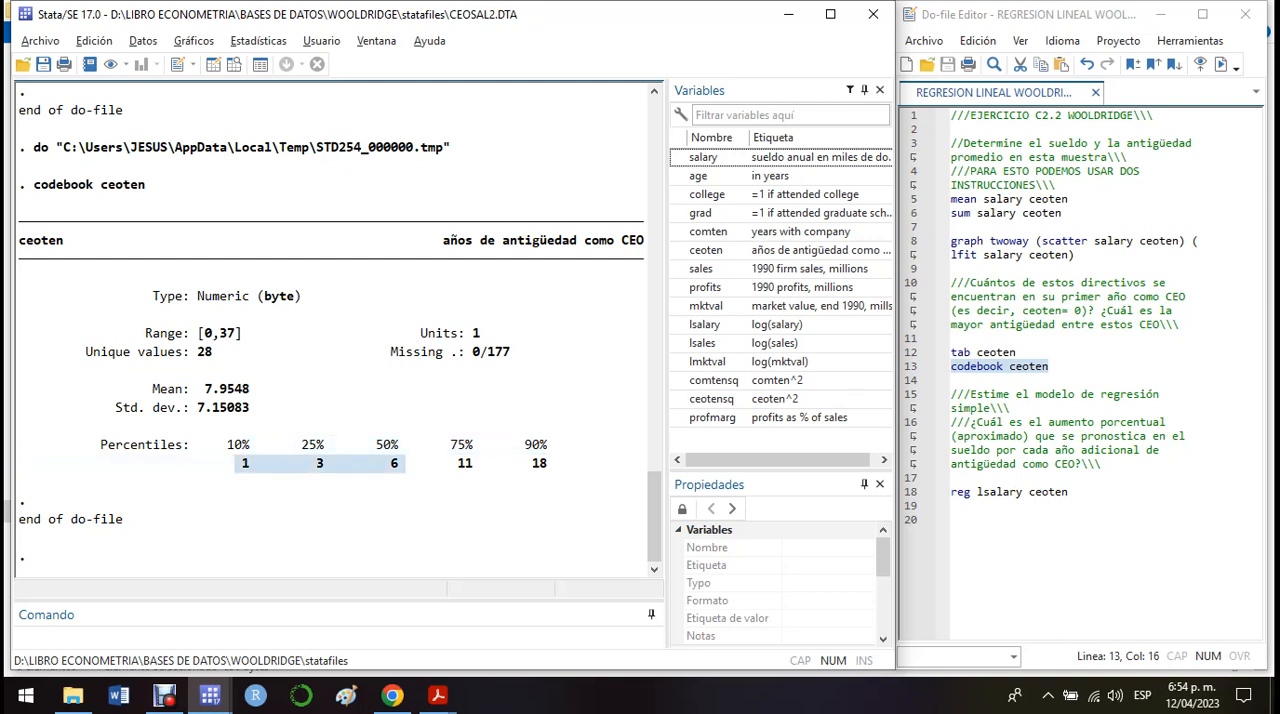
click(236, 463)
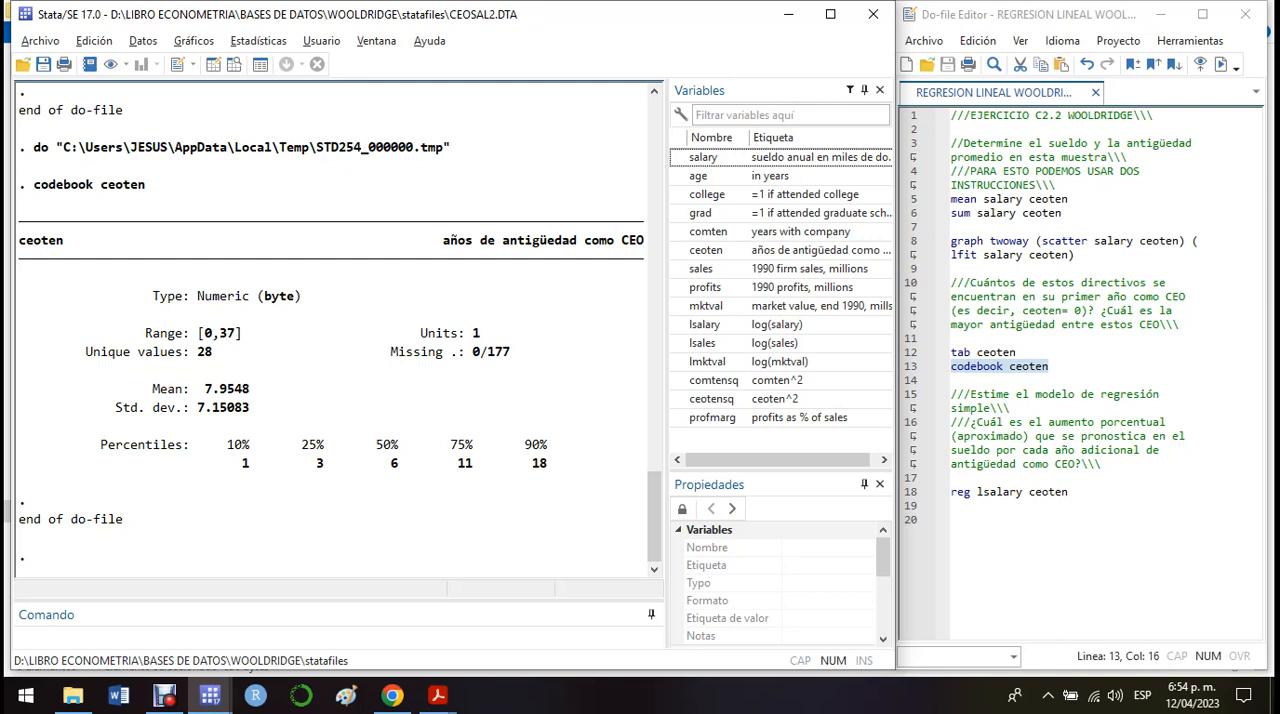
Examine the missing-value and unique-value counts in the ceoten codebook output.
drag(391, 352, 510, 352)
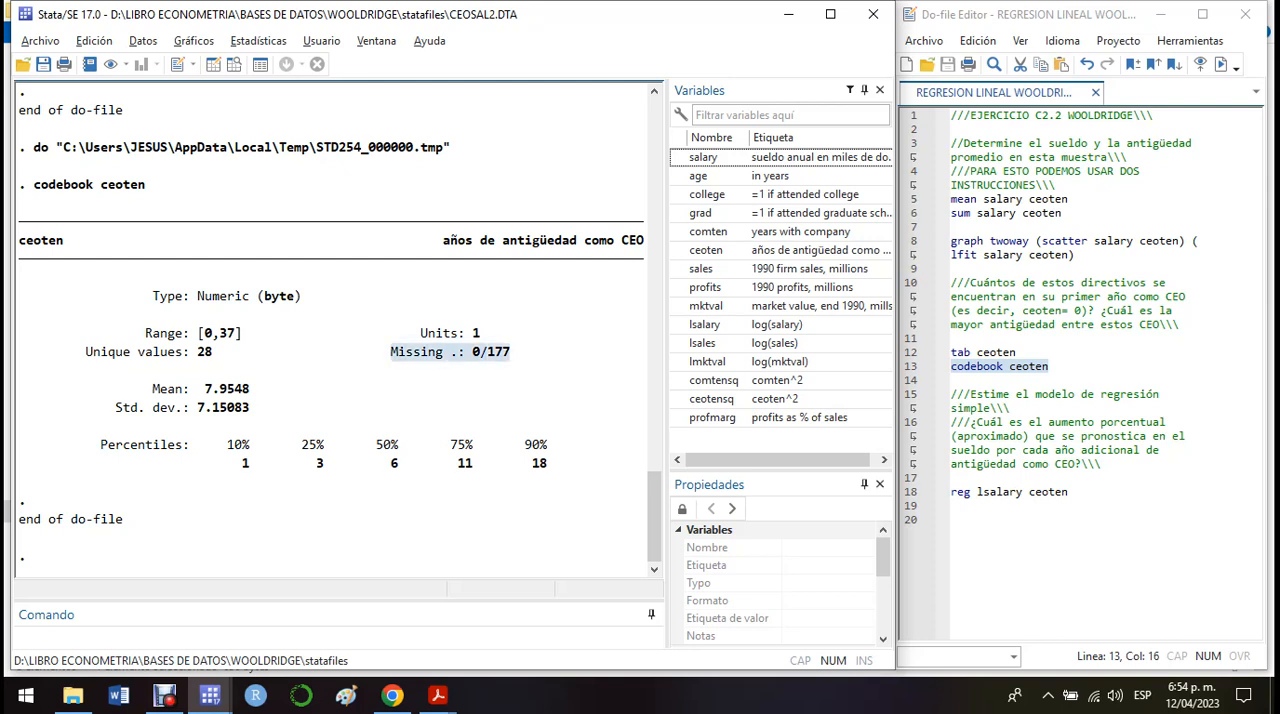
click(512, 354)
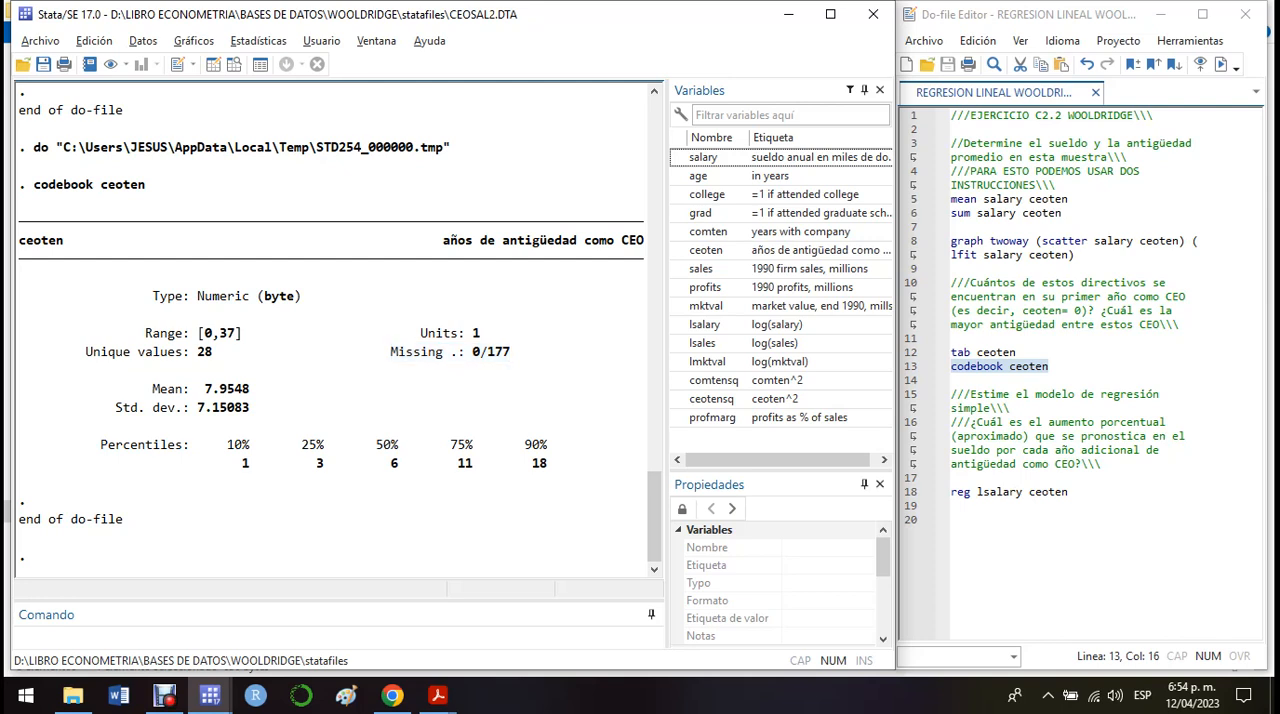
drag(510, 352, 391, 352)
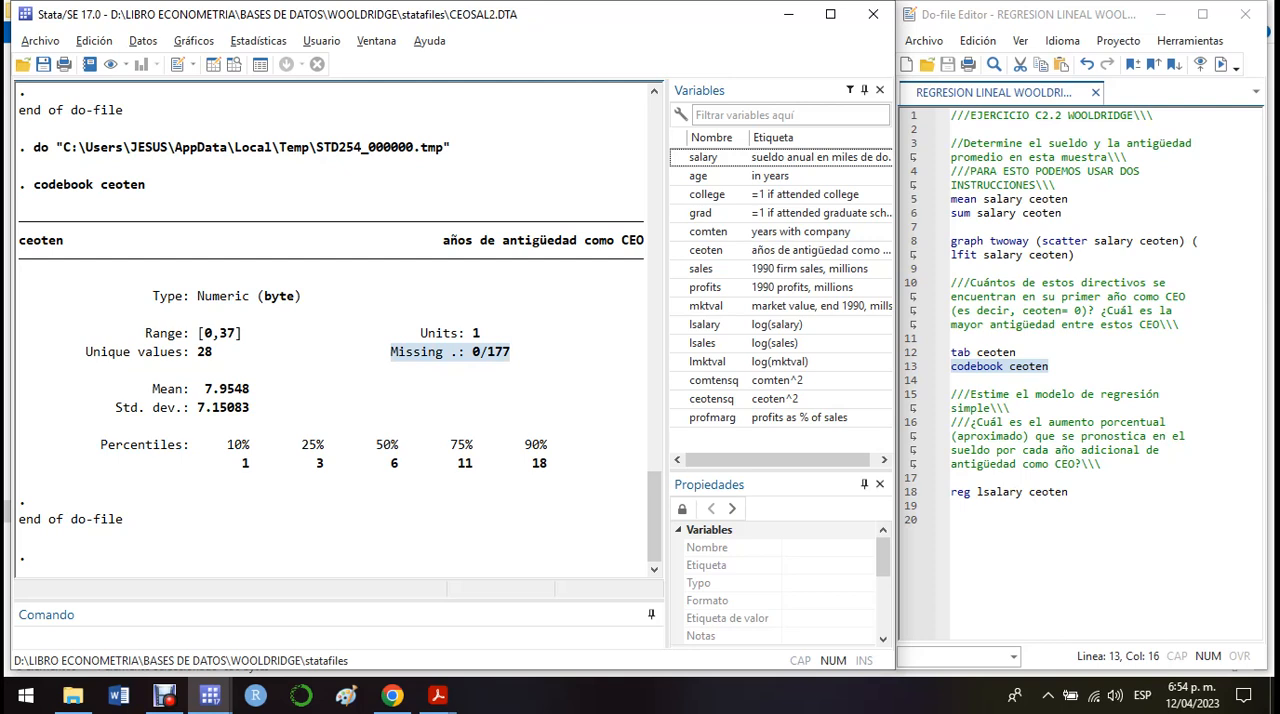
drag(219, 352, 197, 352)
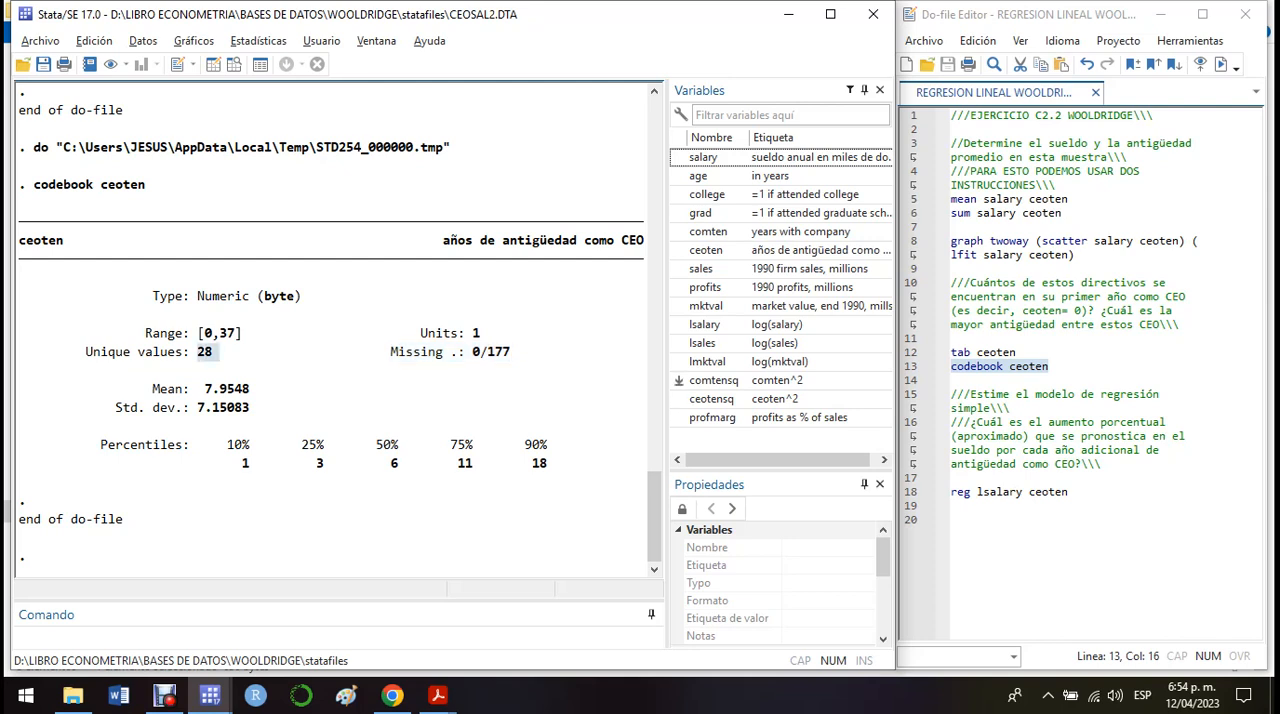
Review the question on the percentage salary increase and start a regress command on the line below reg lsalary ceoten.
click(1000, 436)
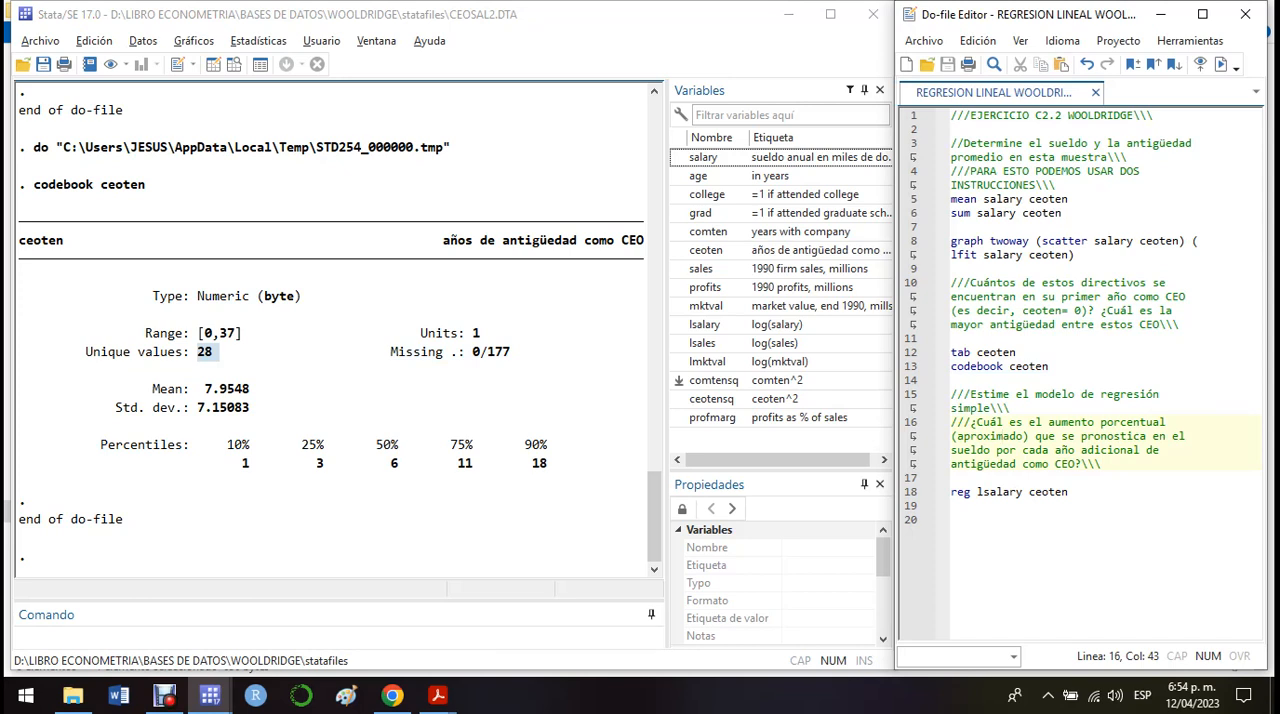
click(911, 492)
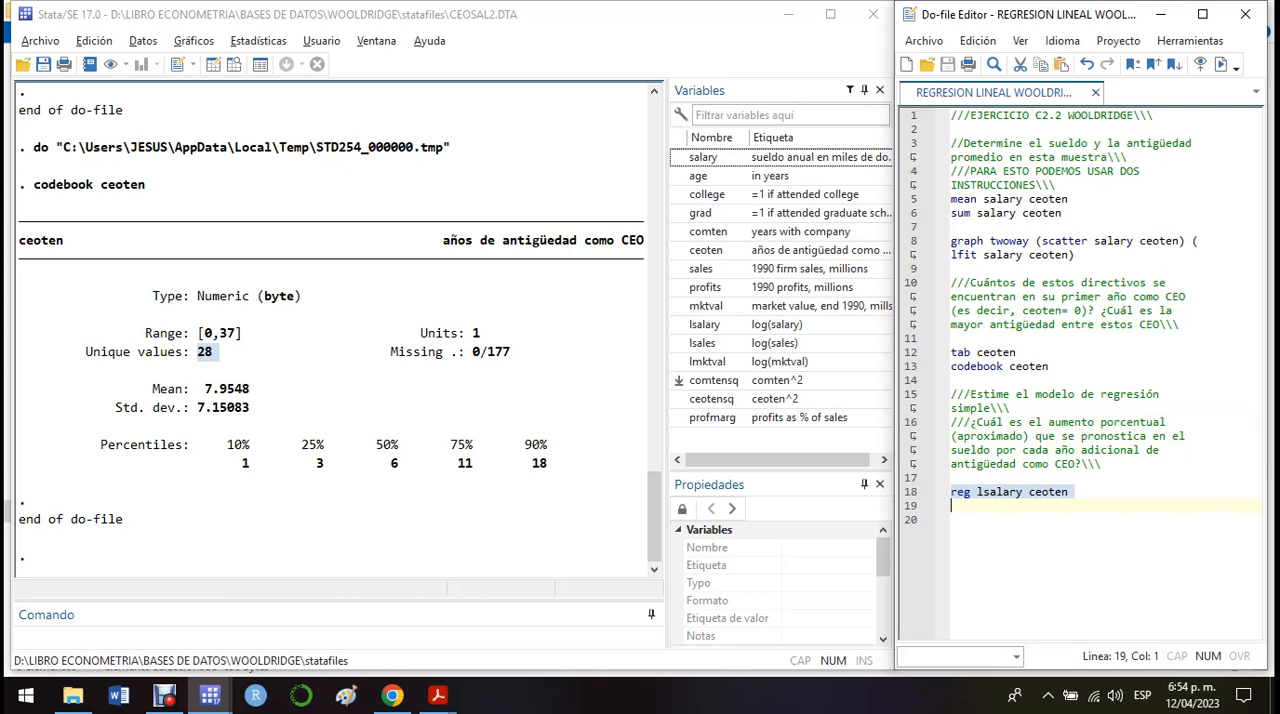
key(Right)
text(regre)
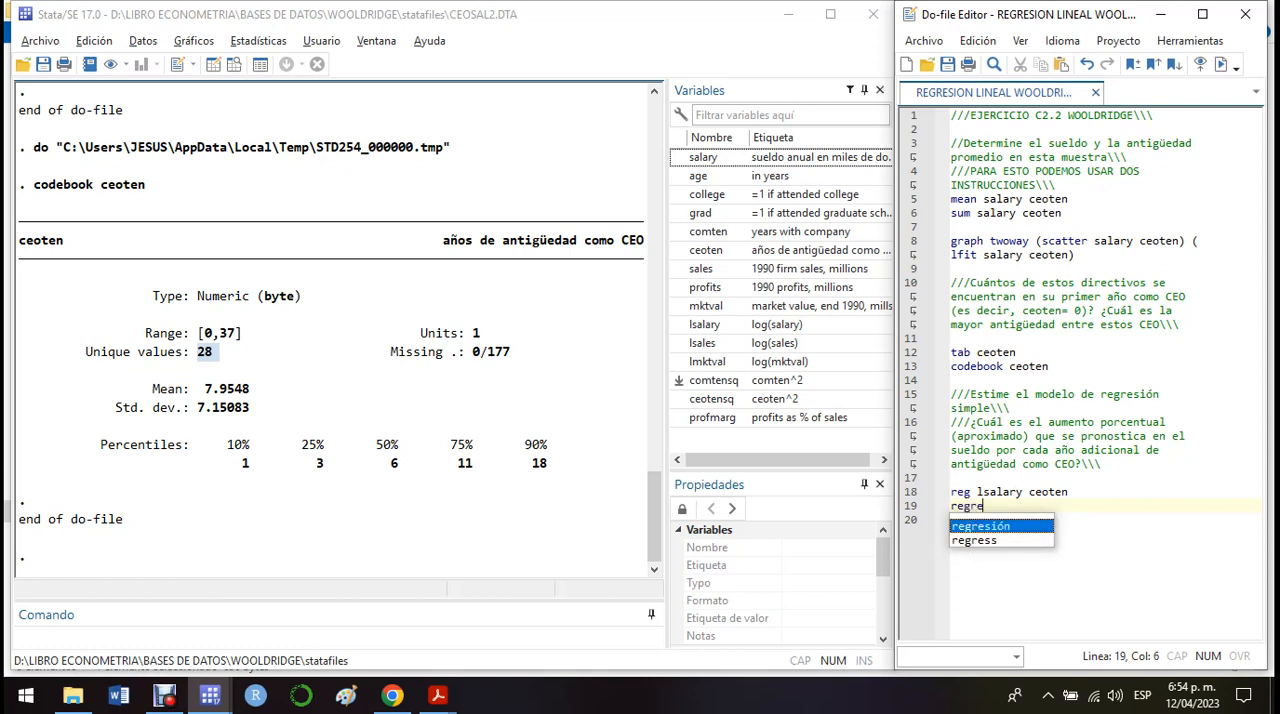
key(Down)
key(Return)
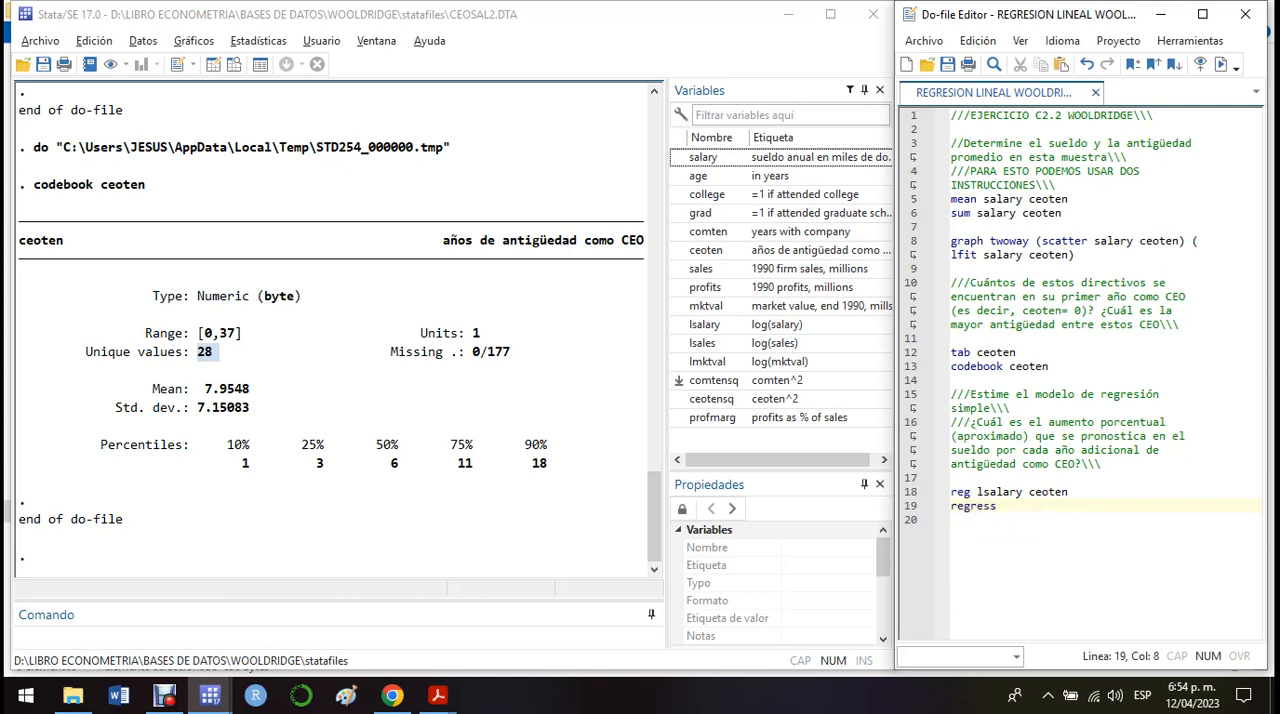
Complete the new command as regress lsalary ceoten by copying the variables from the reg line above.
click(1069, 492)
key(shift+Left)
key(shift+Left)
key(shift+Left)
key(shift+Left)
key(shift+Left)
key(shift+Left)
key(shift+Left)
key(shift+Left)
key(shift+Left)
key(shift+Left)
key(shift+Left)
key(shift+Left)
key(shift+Left)
key(shift+Left)
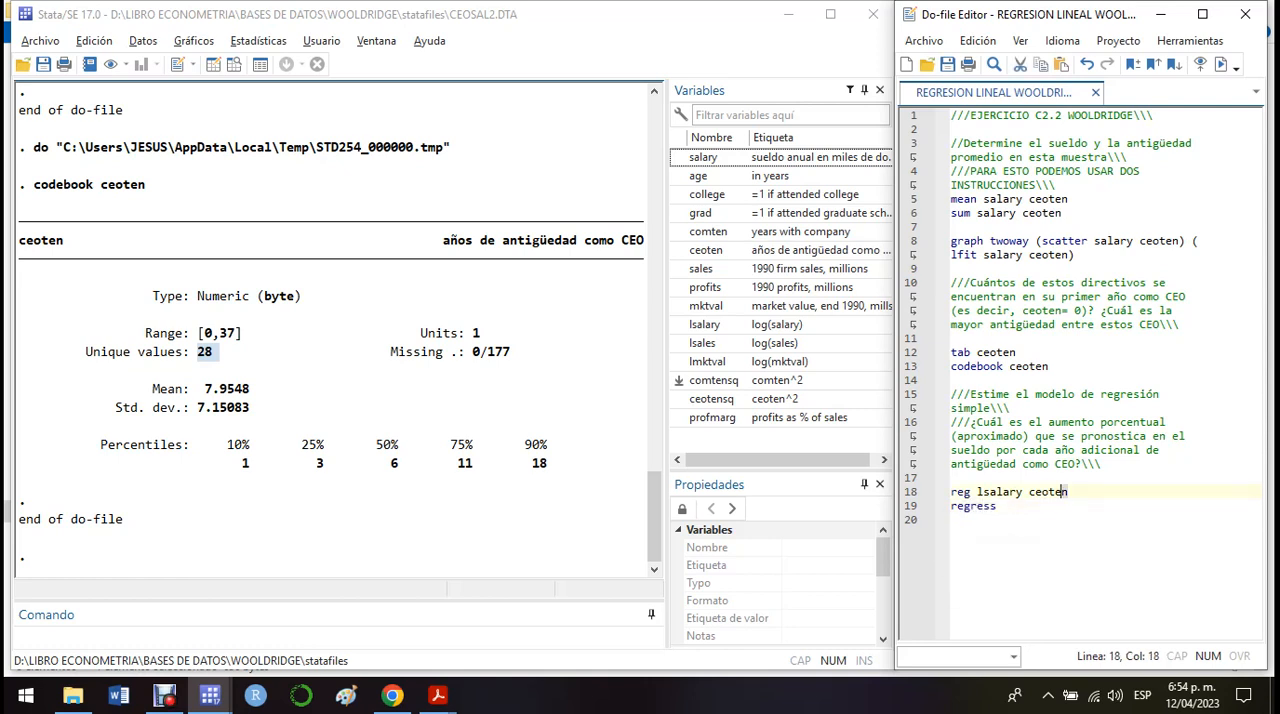
key(ctrl+c)
key(Down)
key(End)
key(ctrl+v)
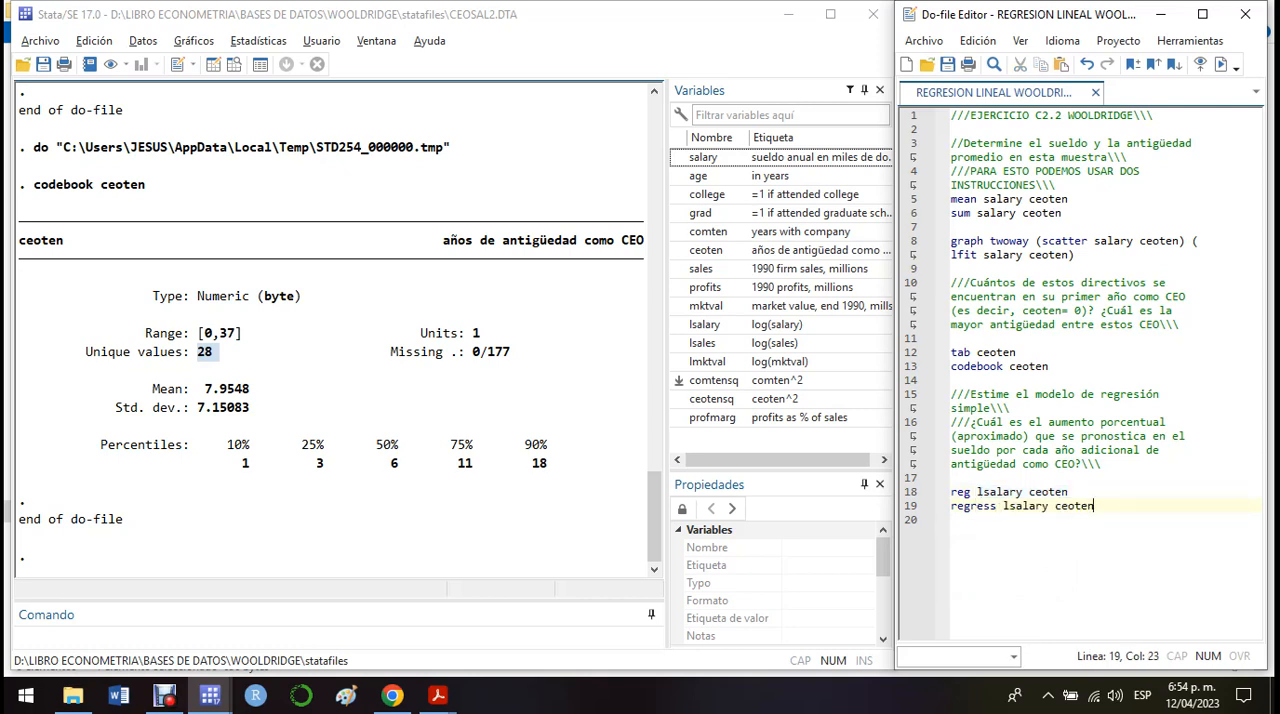
Run only the regress lsalary ceoten line and examine the model's Prob > F and the p-value of ceoten.
click(911, 506)
key(ctrl+d)
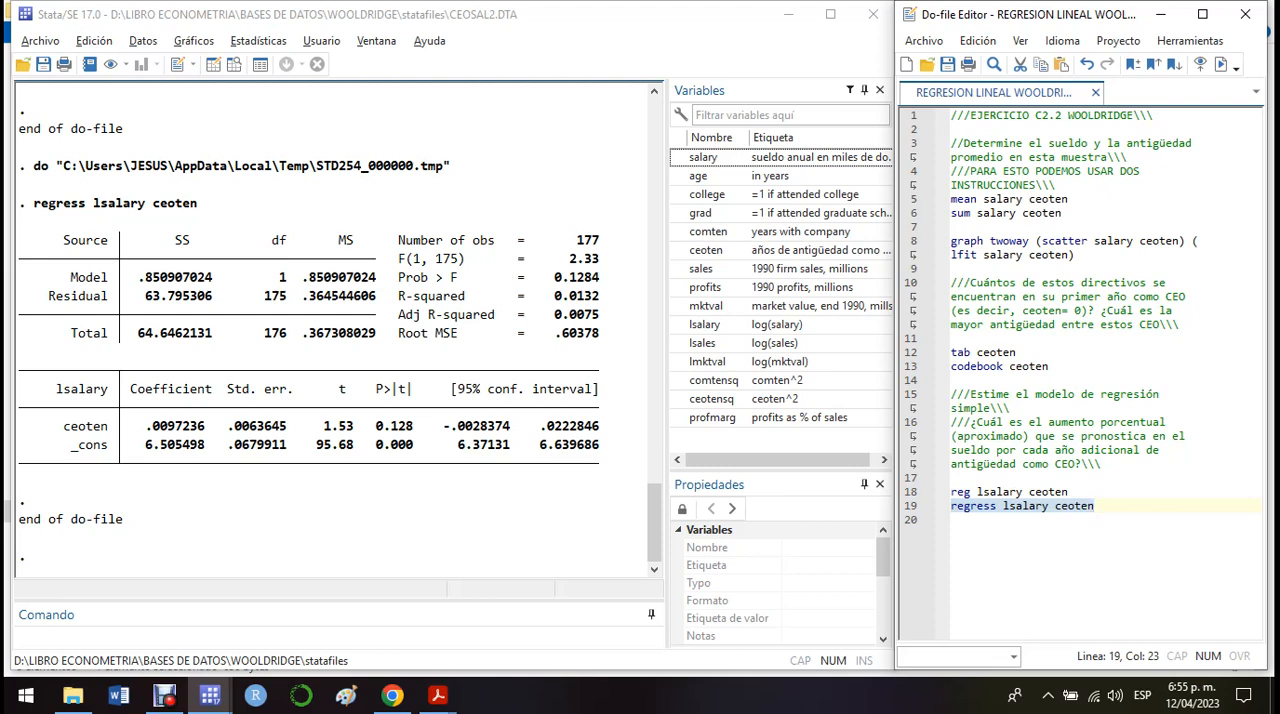
drag(599, 278, 548, 278)
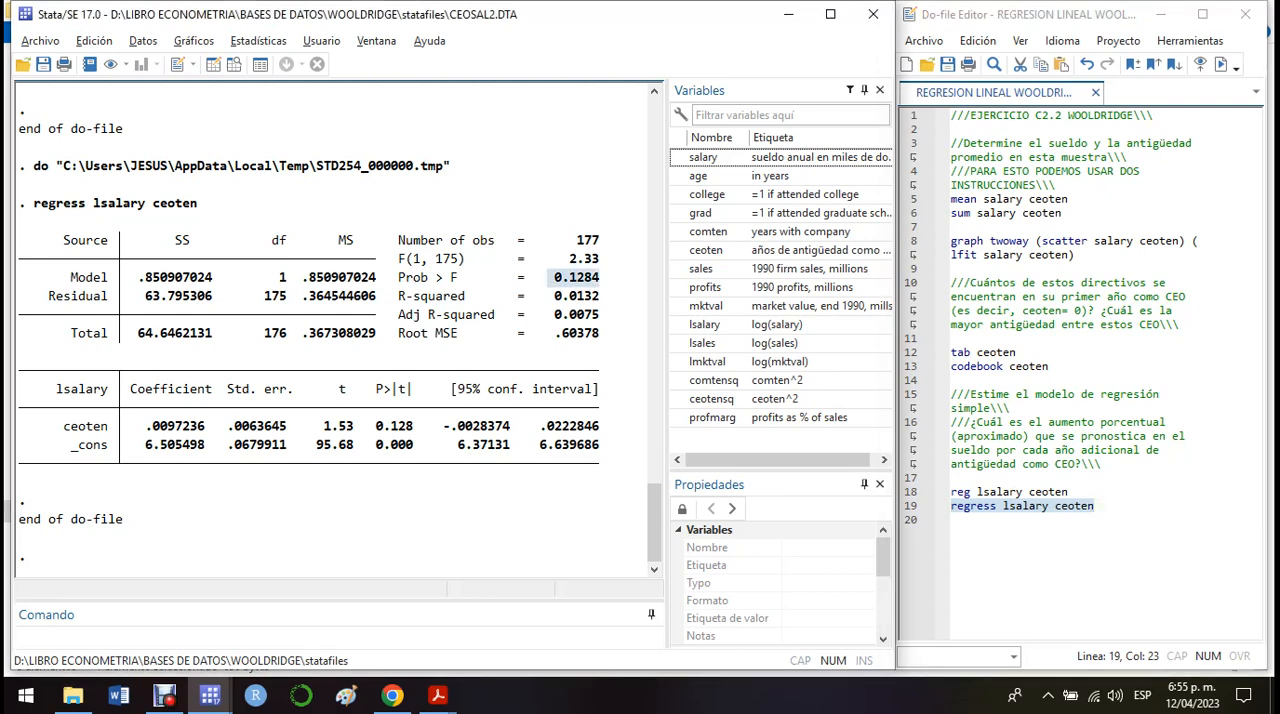
click(560, 279)
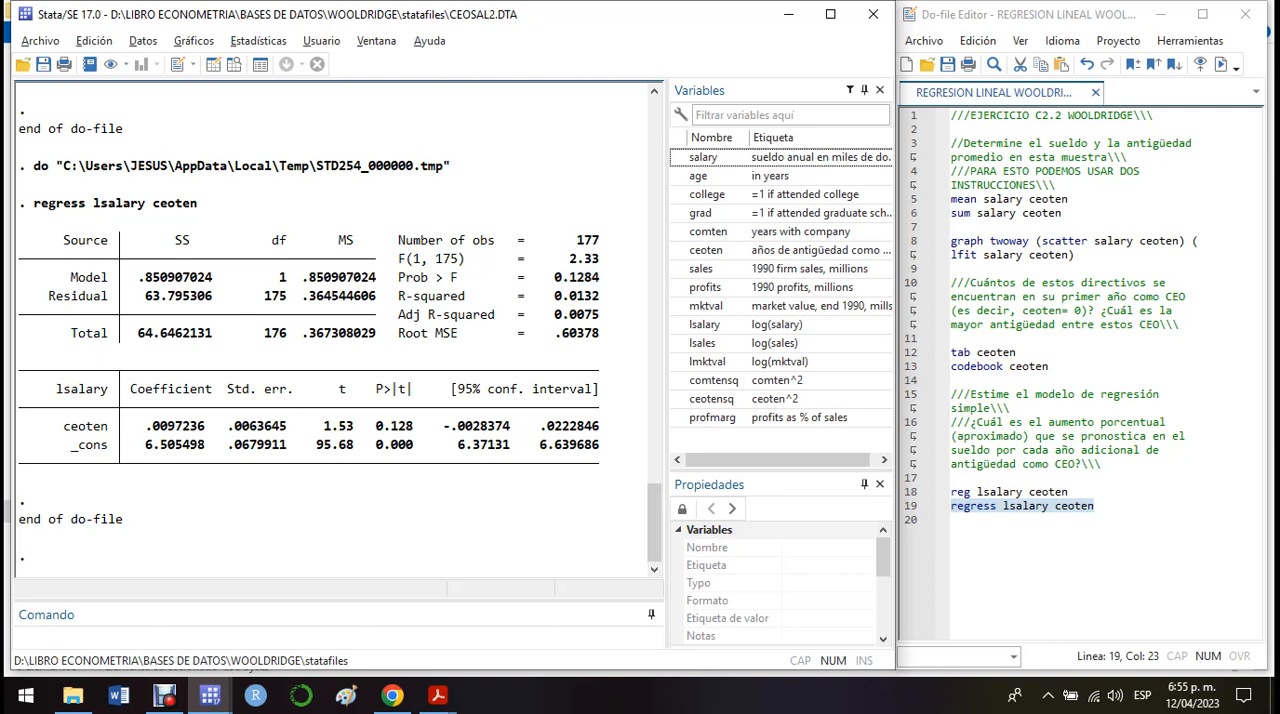
drag(600, 278, 553, 278)
drag(414, 426, 376, 426)
click(390, 427)
Review the question on the percentage salary increase per year of tenure and examine the ceoten coefficient.
click(934, 423)
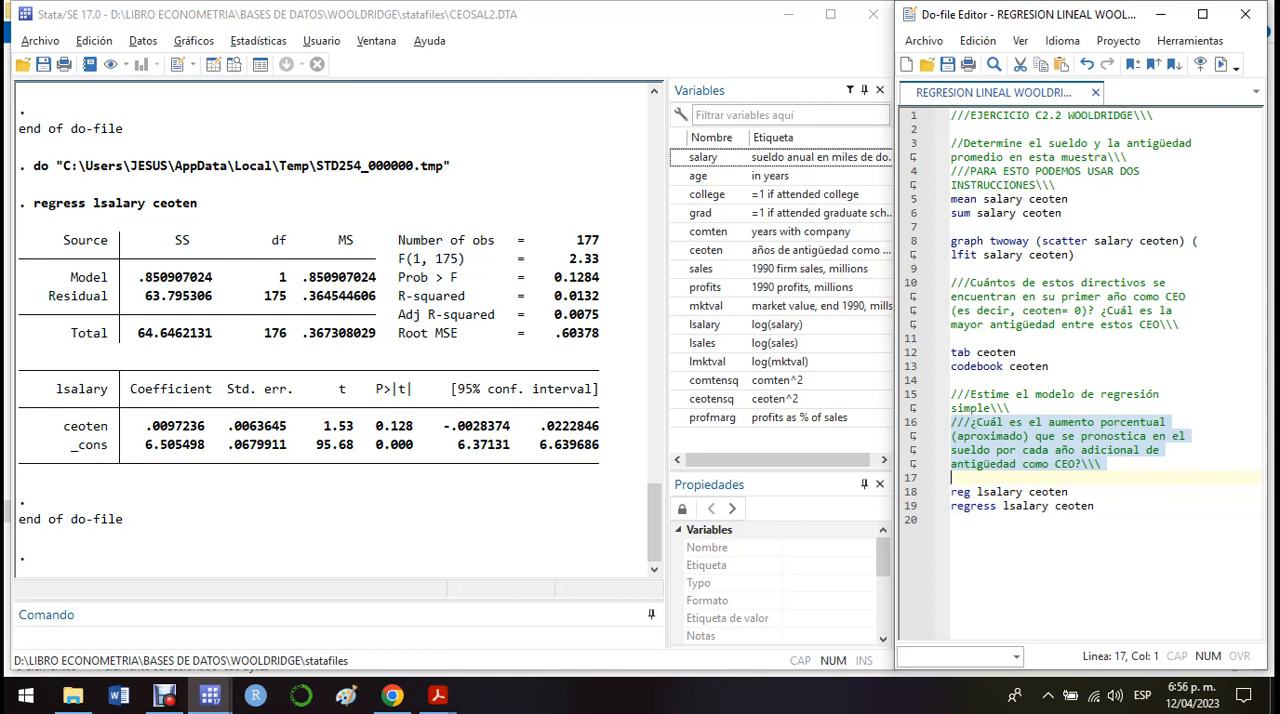
drag(114, 426, 62, 426)
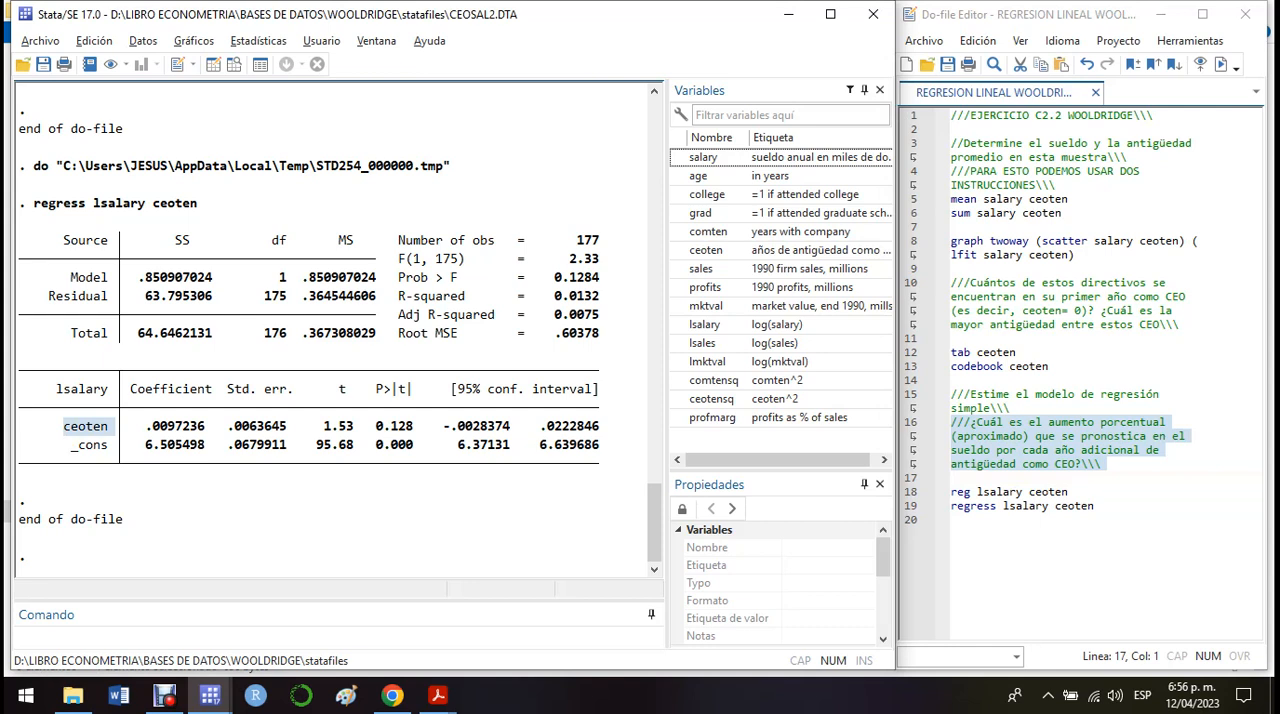
click(145, 427)
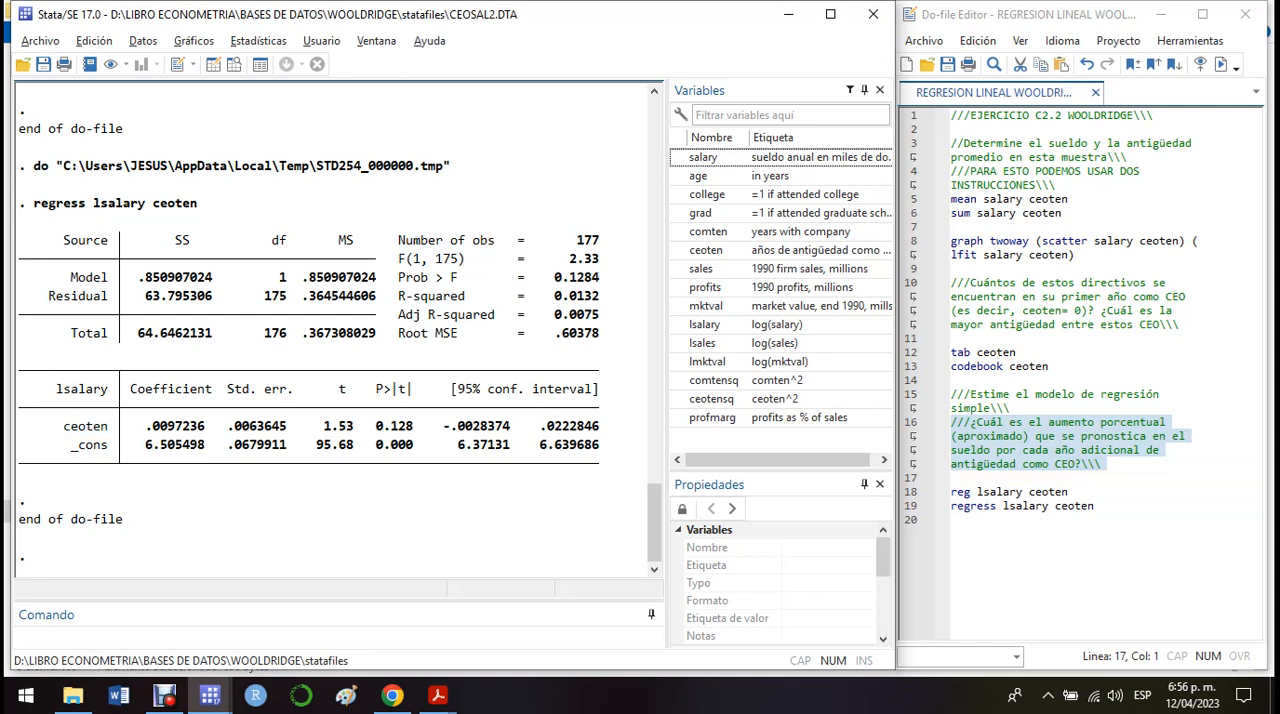
drag(116, 426, 57, 426)
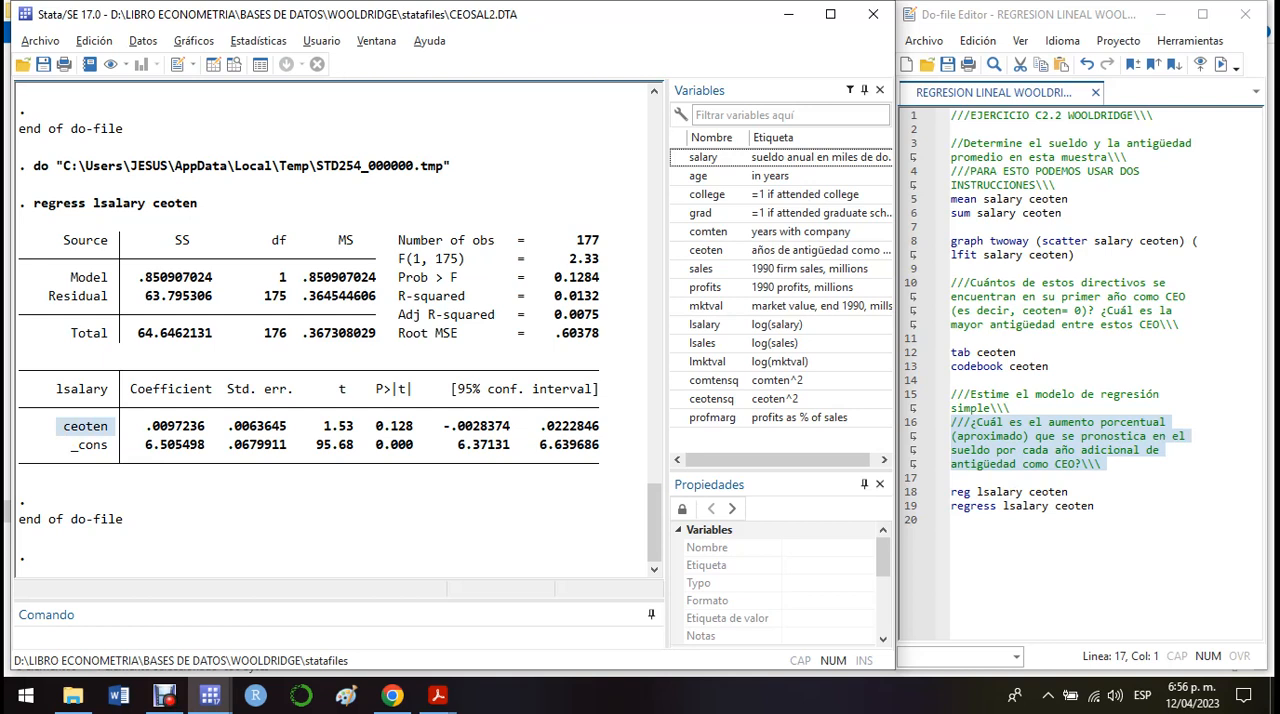
drag(153, 427, 131, 427)
click(146, 427)
click(146, 427)
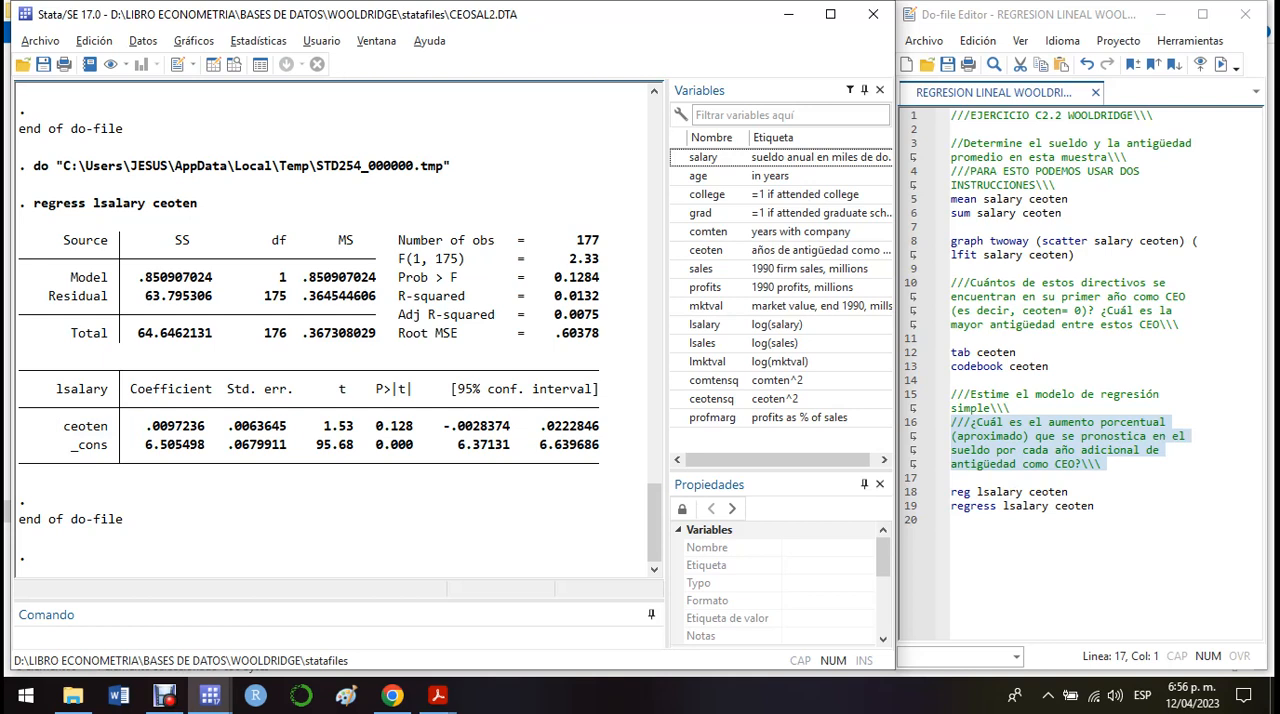
Relate the ceoten coefficient to the logged dependent variable lsalary to interpret the effect of an additional year as CEO.
drag(108, 427, 63, 427)
drag(976, 491, 1023, 491)
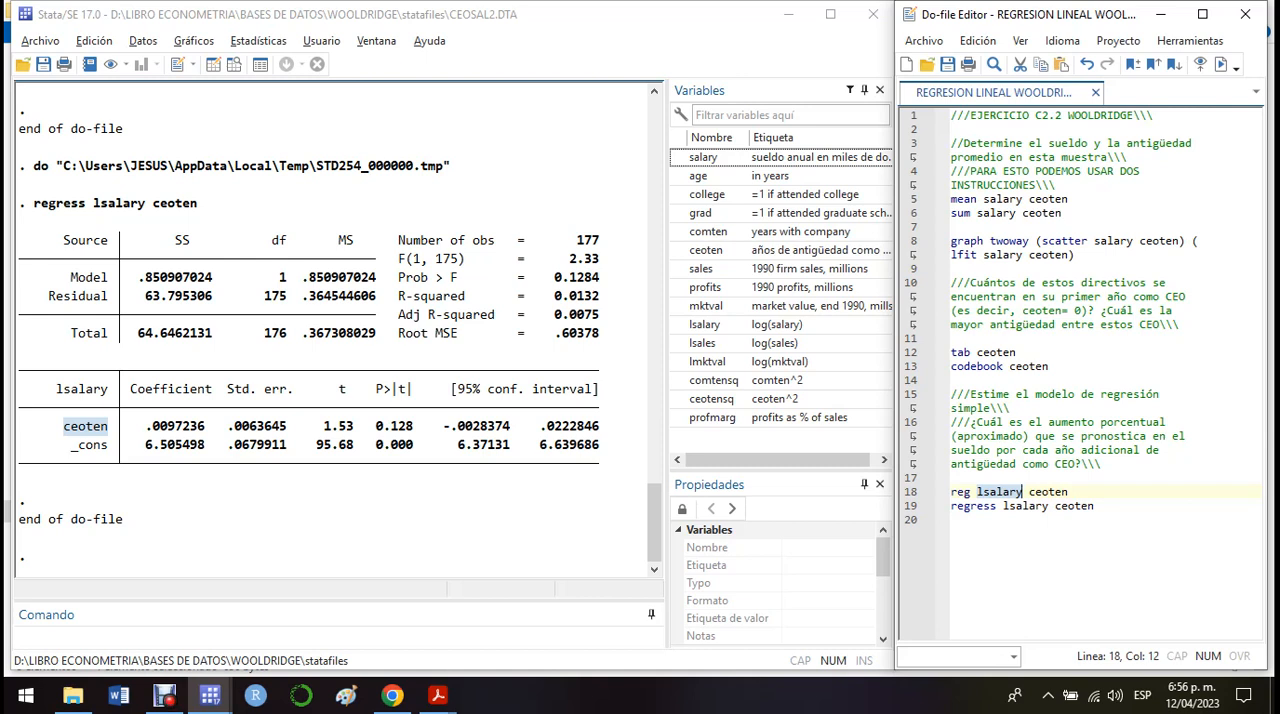
click(176, 427)
mouse_move(115, 427)
mouse_down()
mouse_move(63, 427)
mouse_move(108, 427)
mouse_up()
click(88, 427)
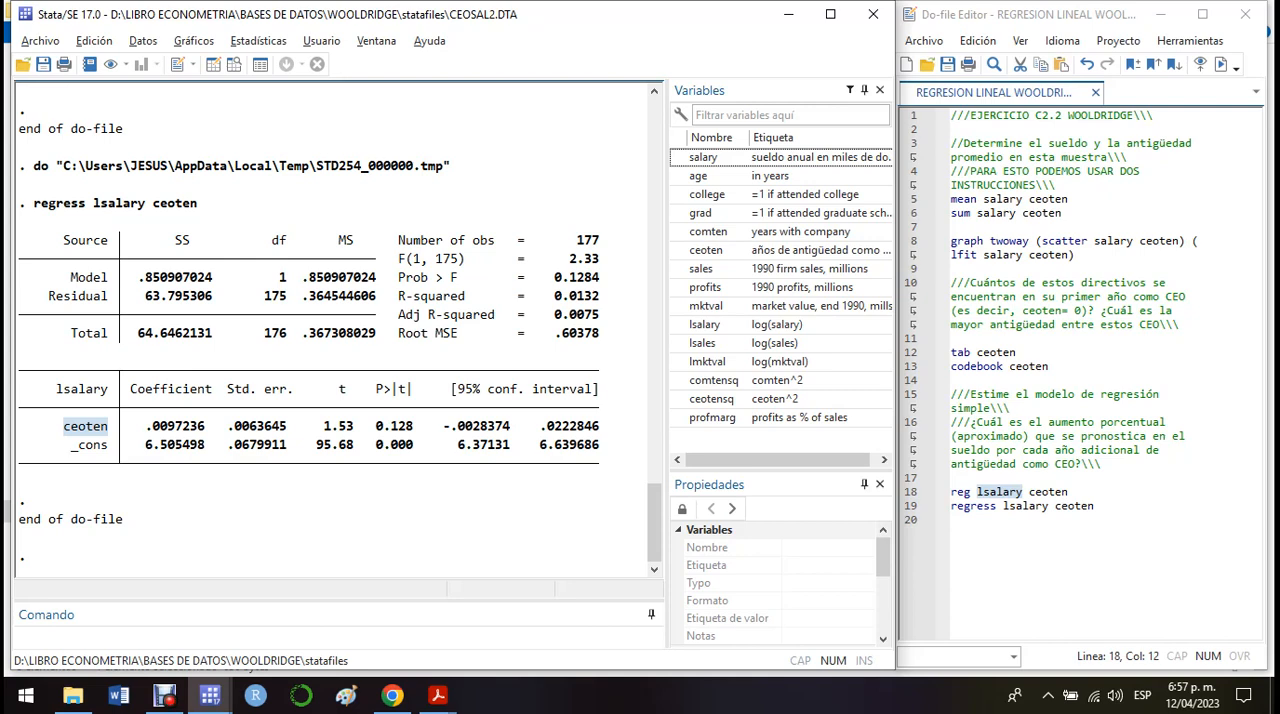
click(1096, 506)
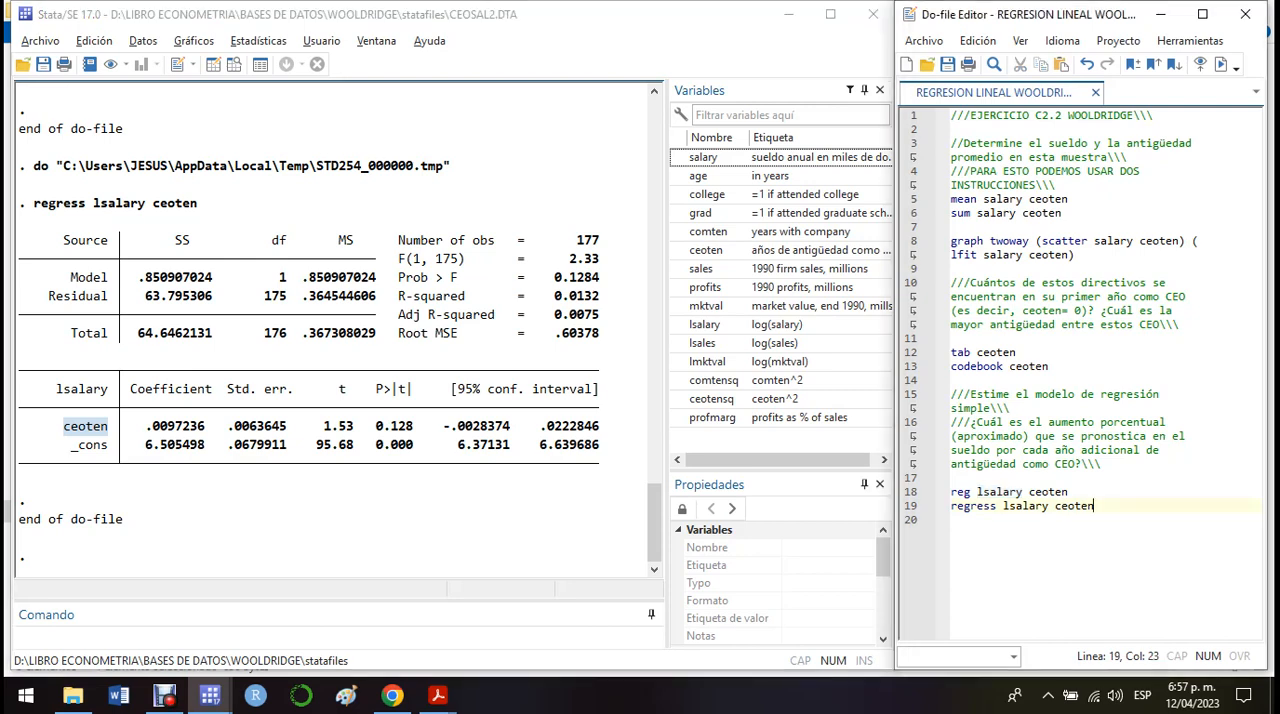